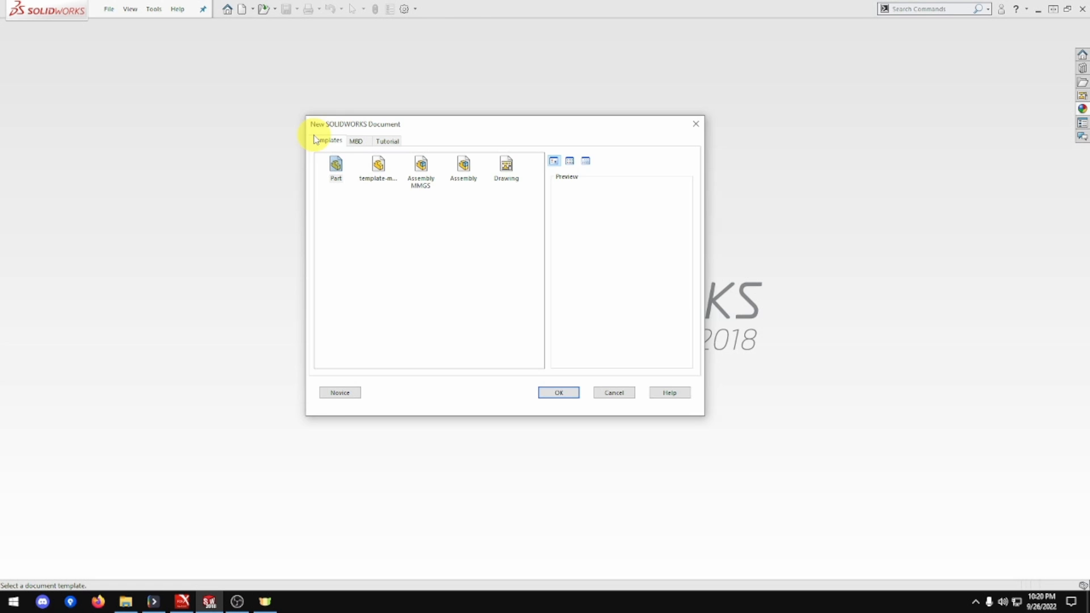
Step: Create a new part from the custom template and sketch a circle about 53 mm in diameter on the Right Plane, centred on the origin
double_click(373, 169)
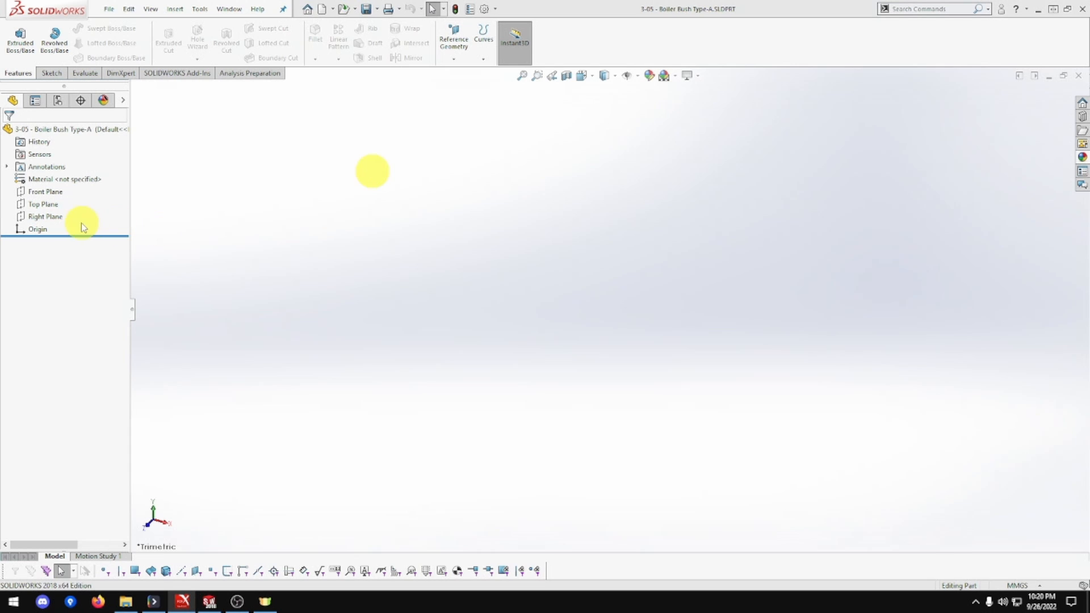
right_click(46, 216)
left_click(57, 198)
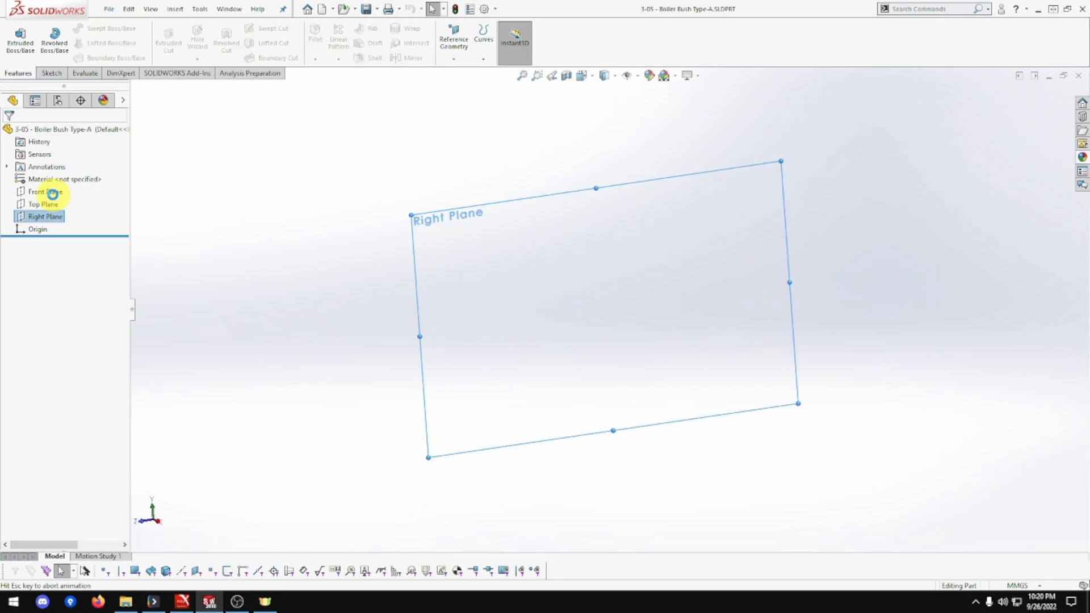
left_click(96, 28)
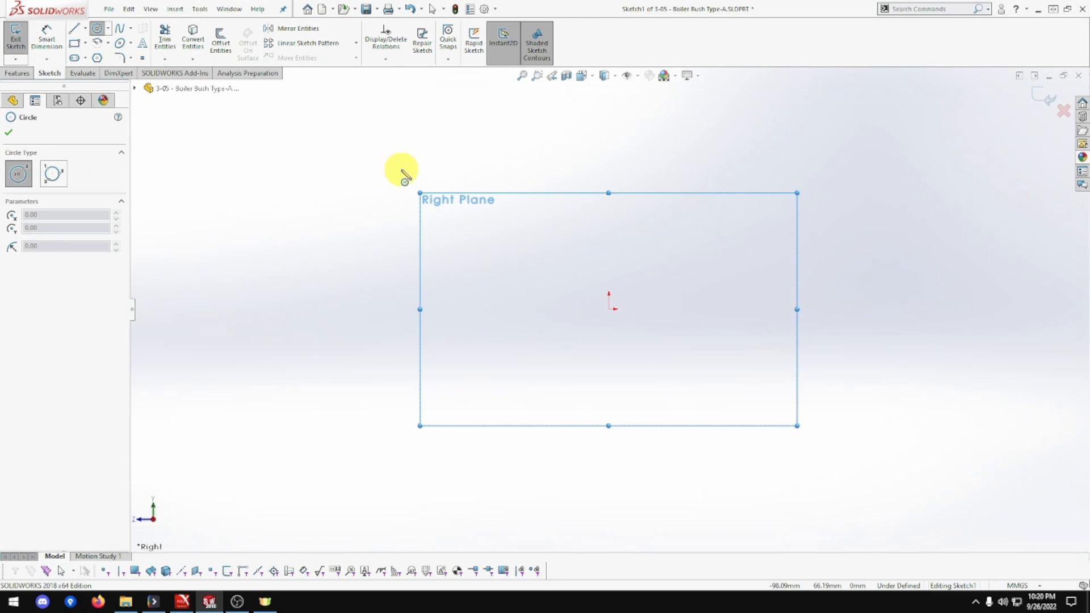
left_click(609, 309)
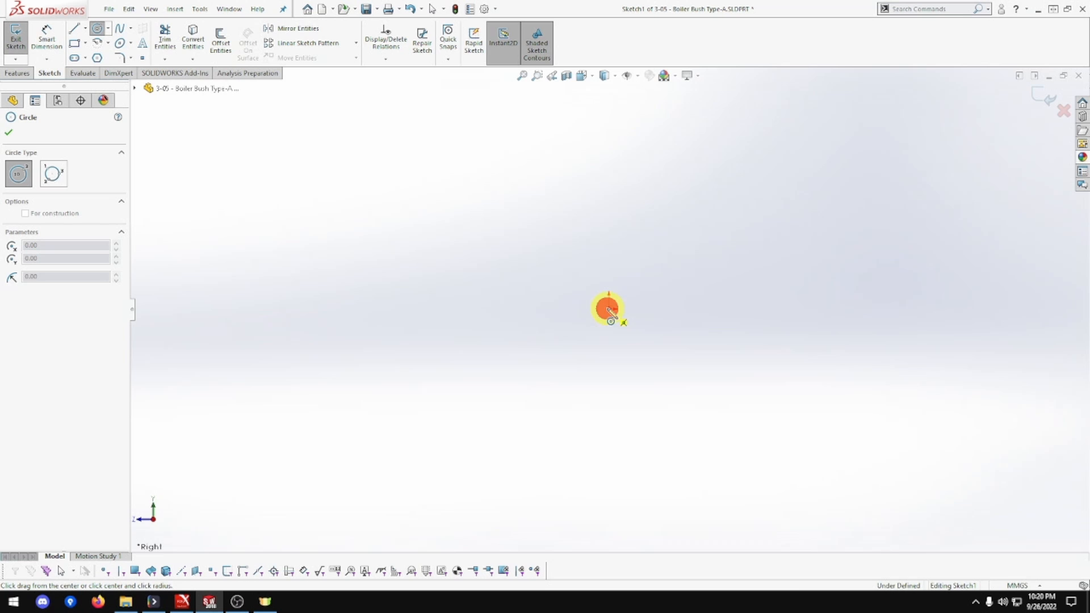
left_click(651, 348)
Step: Dimension the circle's diameter as 16 mm
left_click(48, 40)
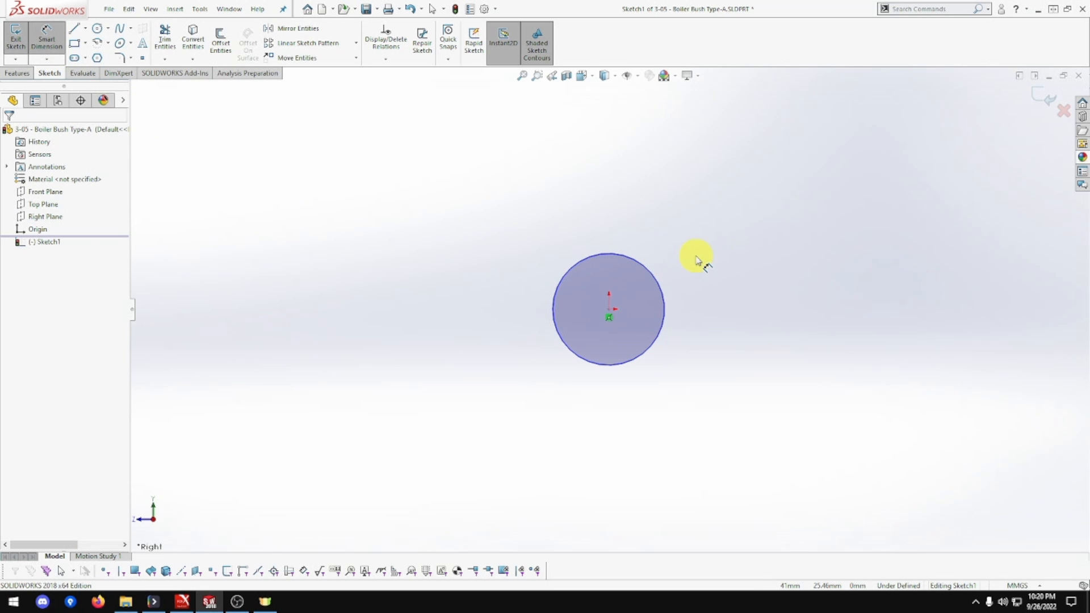
left_click(650, 270)
left_click(750, 212)
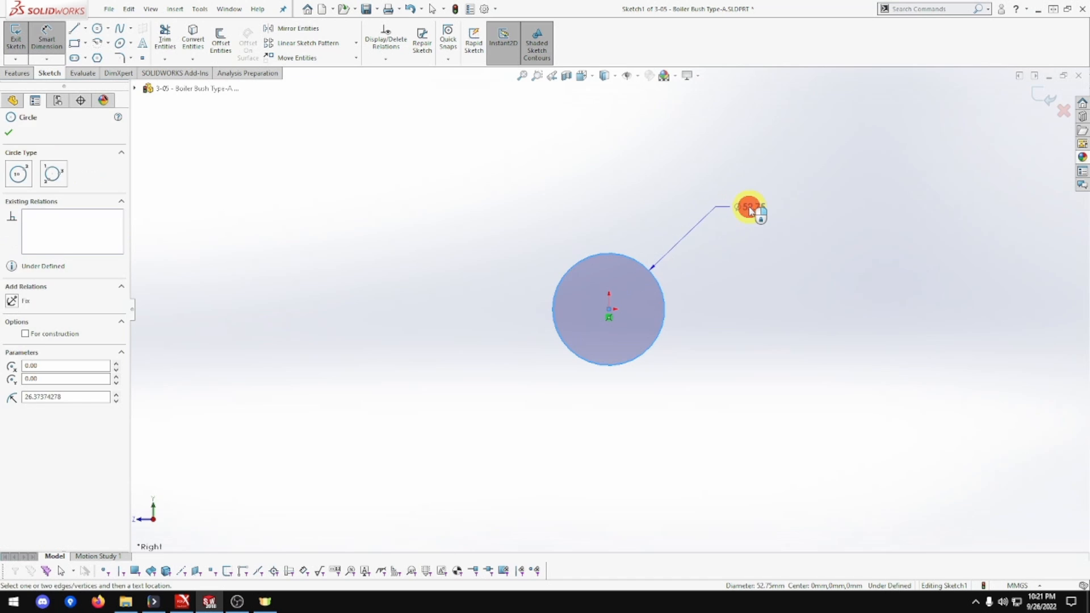
type("16")
key("Return")
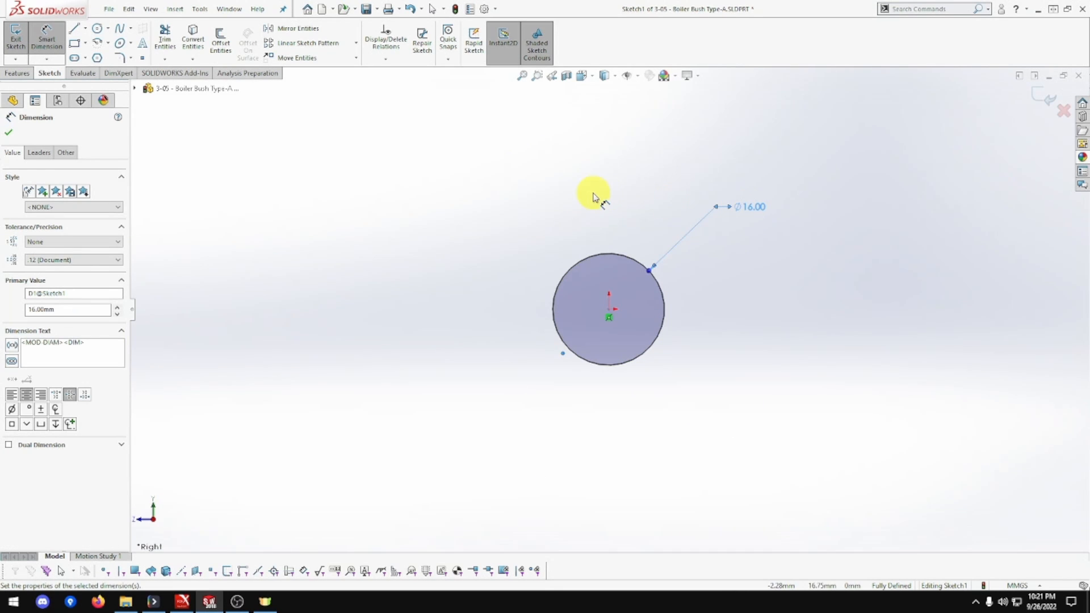
Step: Extrude the 16 mm circle as a blind boss with a depth of 9.5 mm
left_click(20, 73)
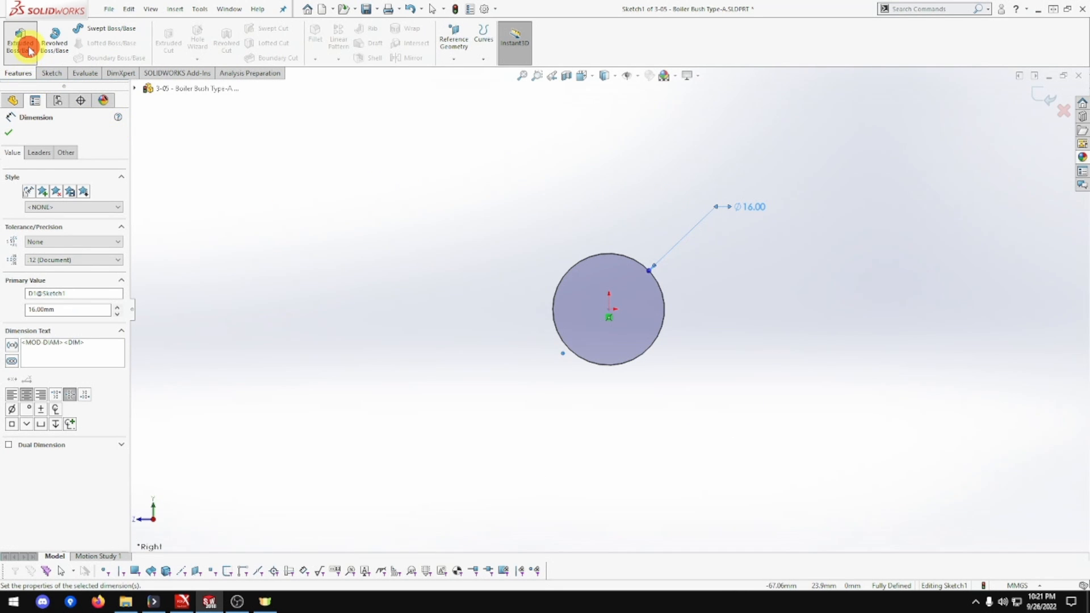
left_click(27, 46)
type("9")
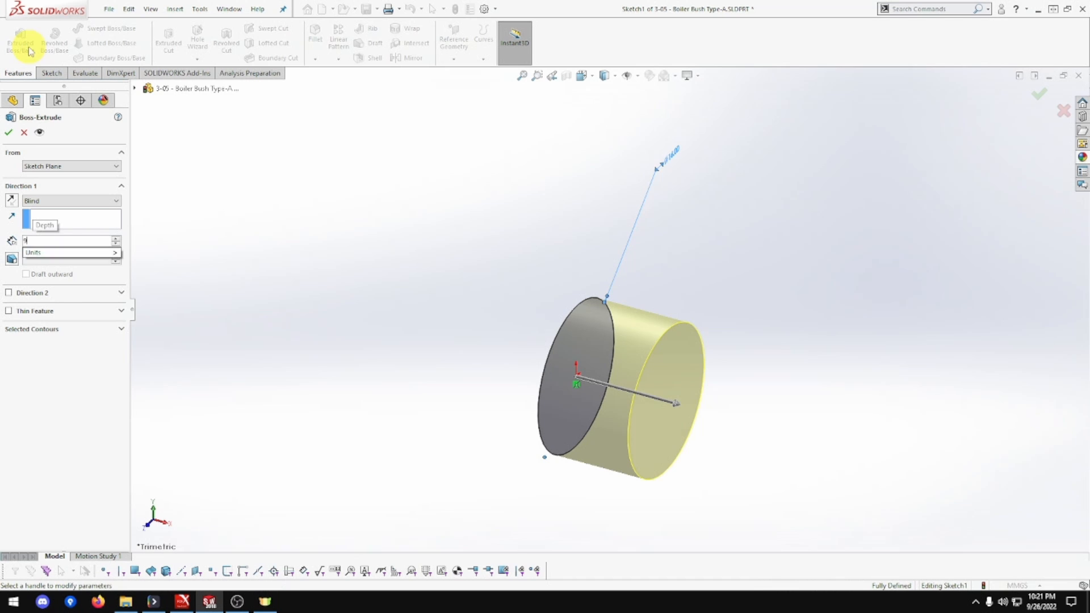
type(".5")
key("Return")
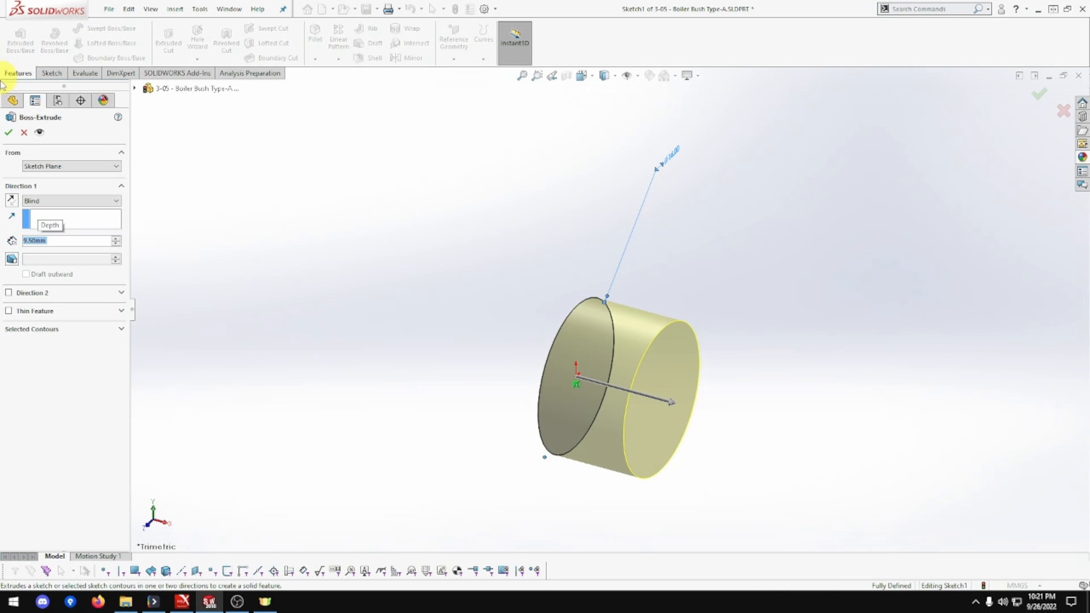
left_click(14, 136)
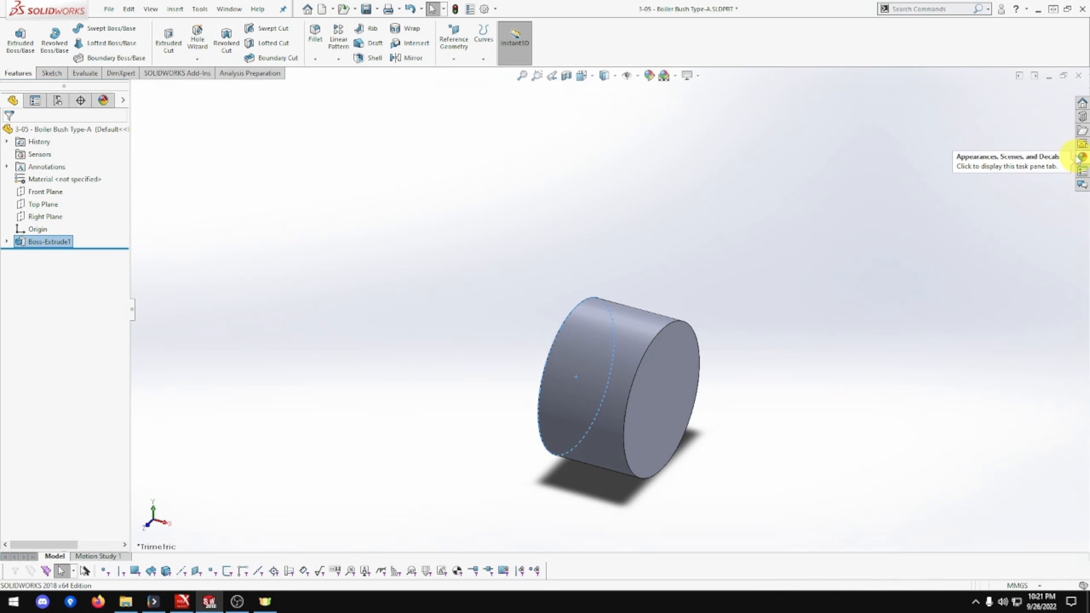
Step: Apply a copper-red appearance to the whole cylinder
left_click(1083, 158)
mouse_move(943, 373)
left_mouse_down()
mouse_move(638, 365)
mouse_move(647, 368)
left_mouse_up()
left_click(657, 366)
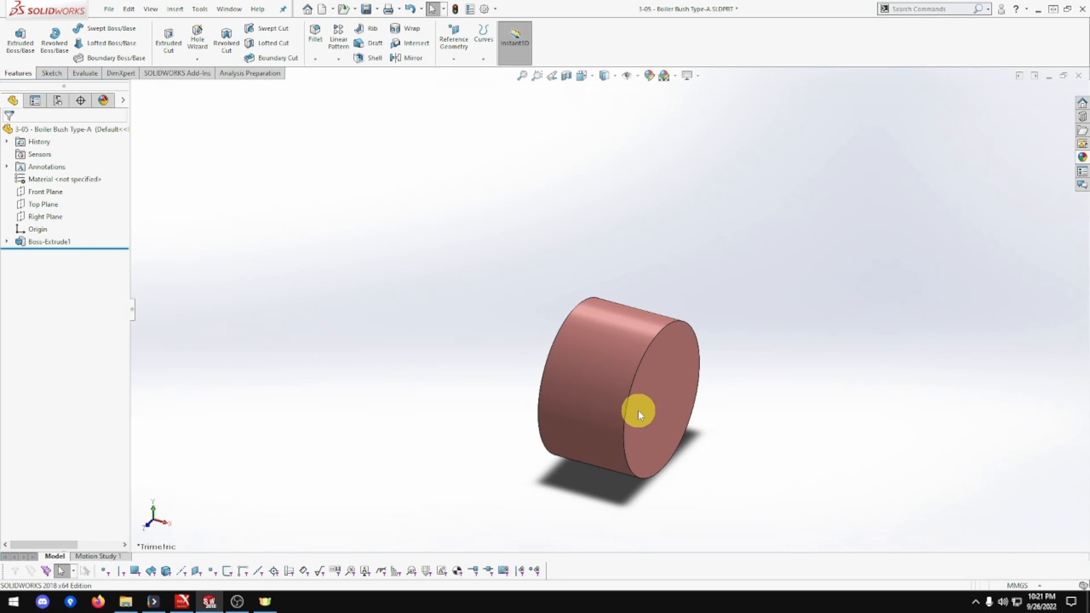
Step: On the cylinder's flat end at the origin, sketch a concentric circle about 61 mm in diameter
middle_click_drag(603, 392, 568, 372)
right_click(569, 376)
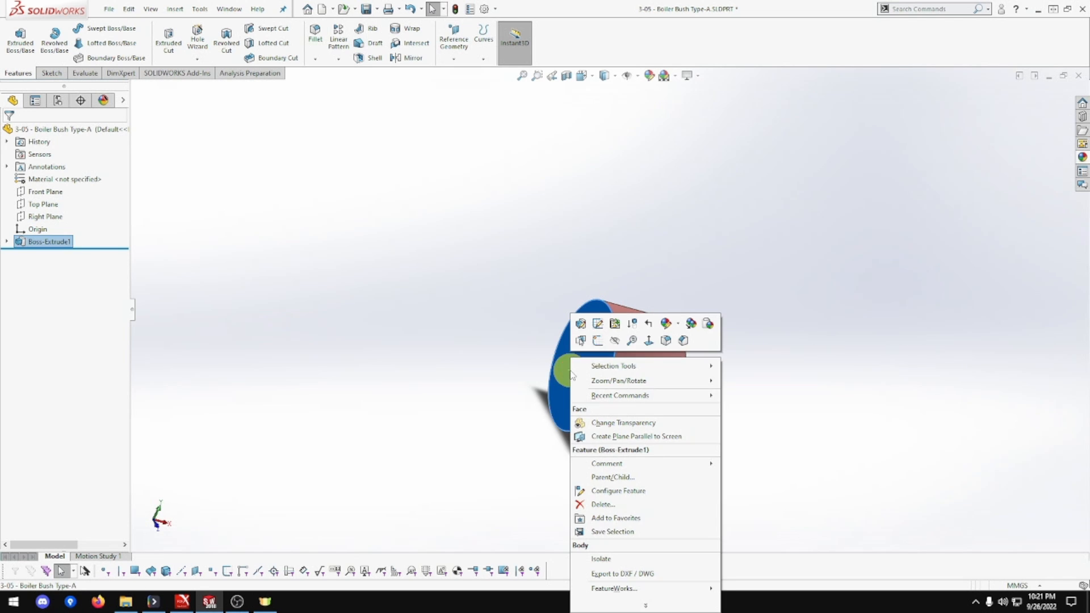
left_click(595, 348)
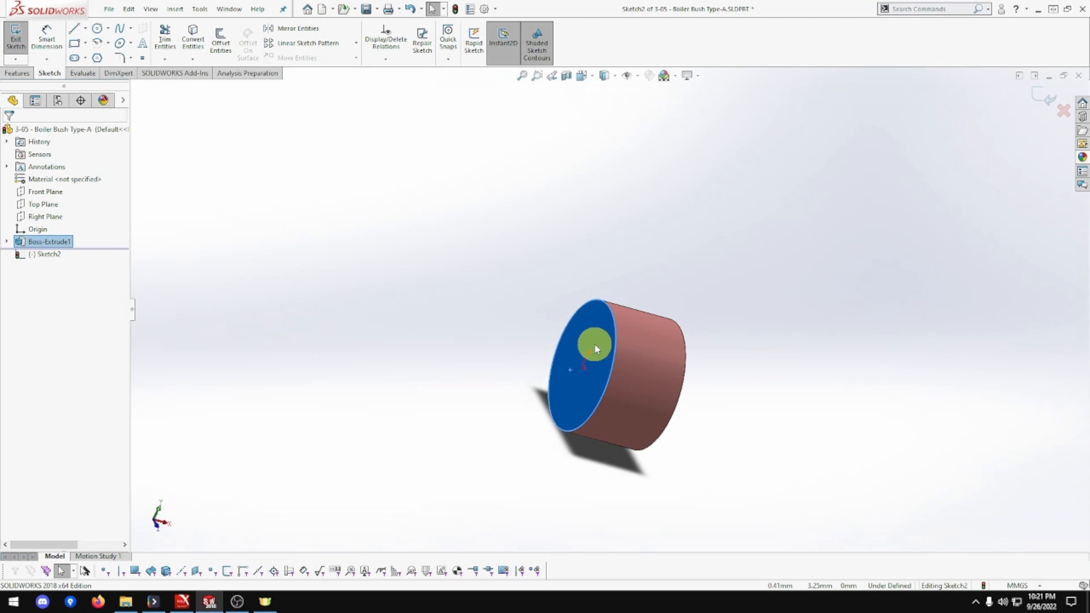
left_click(97, 29)
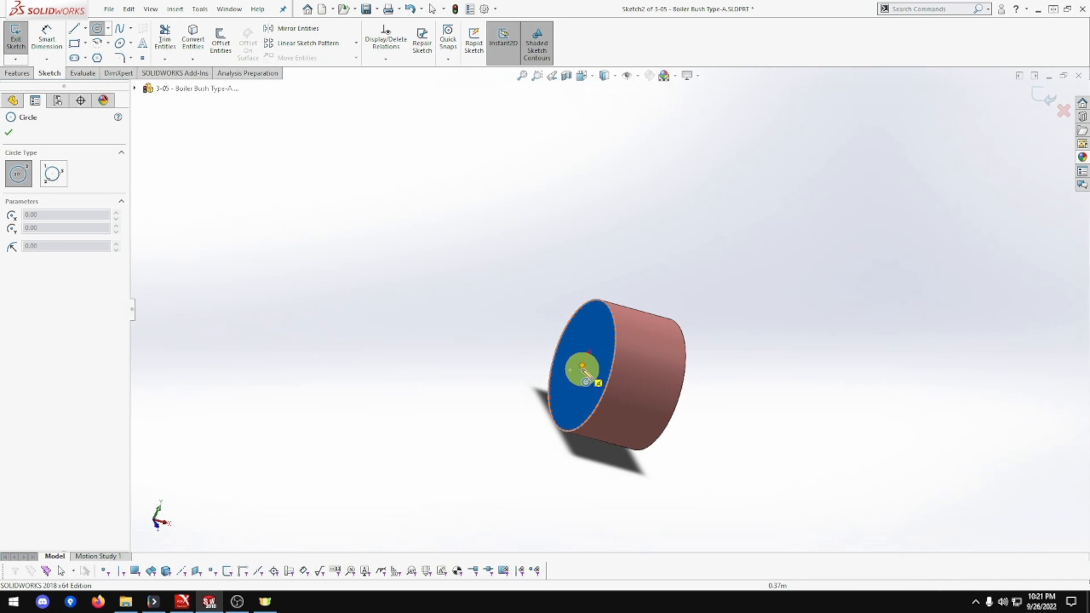
left_click(585, 370)
left_click(691, 398)
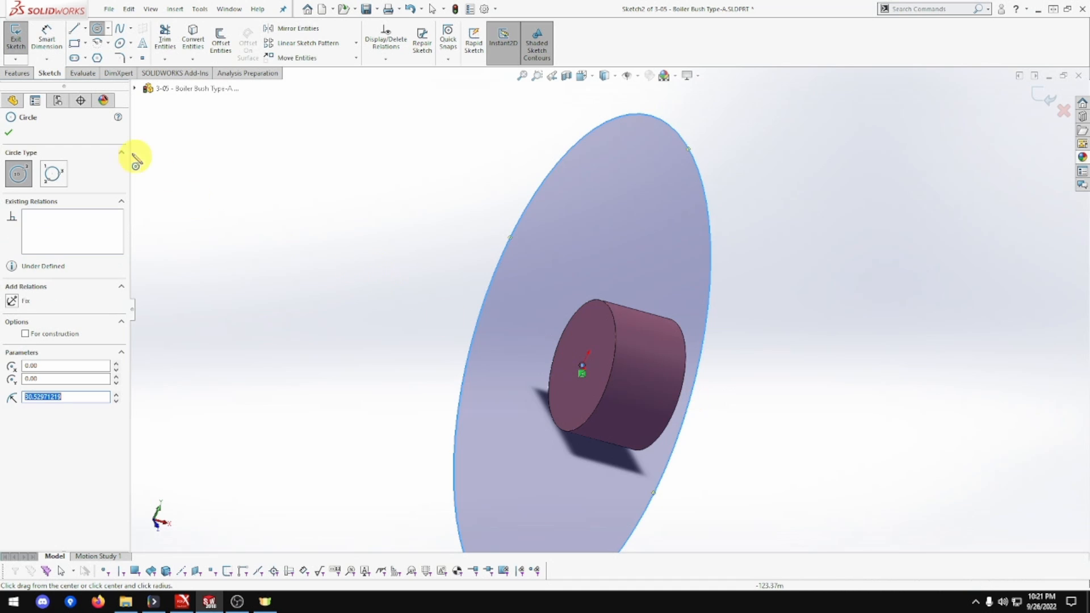
Step: Dimension the new circle's diameter as 19 mm
left_click(48, 38)
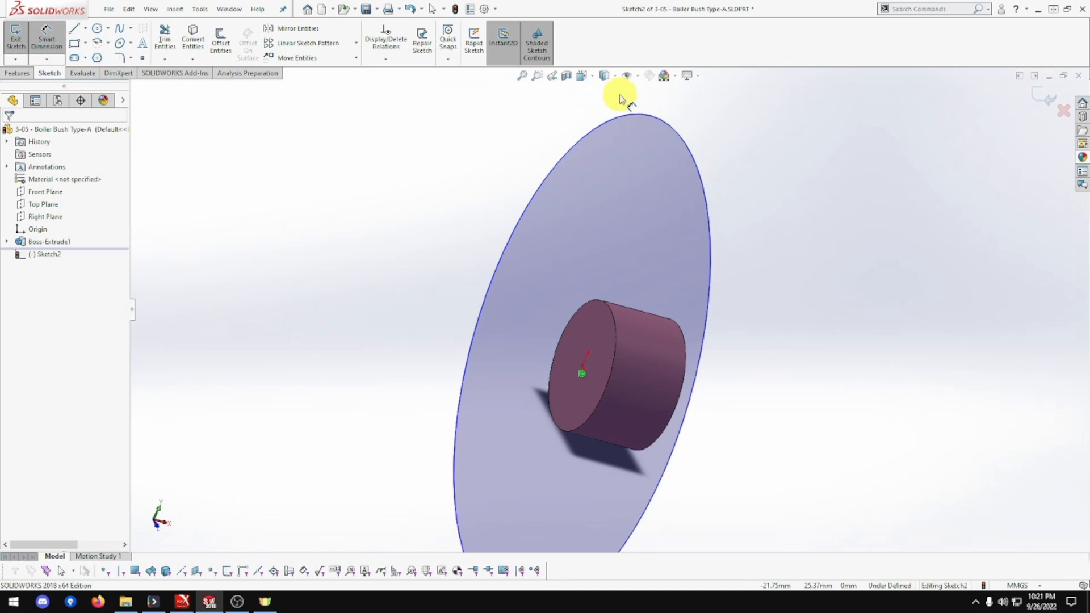
left_click(690, 153)
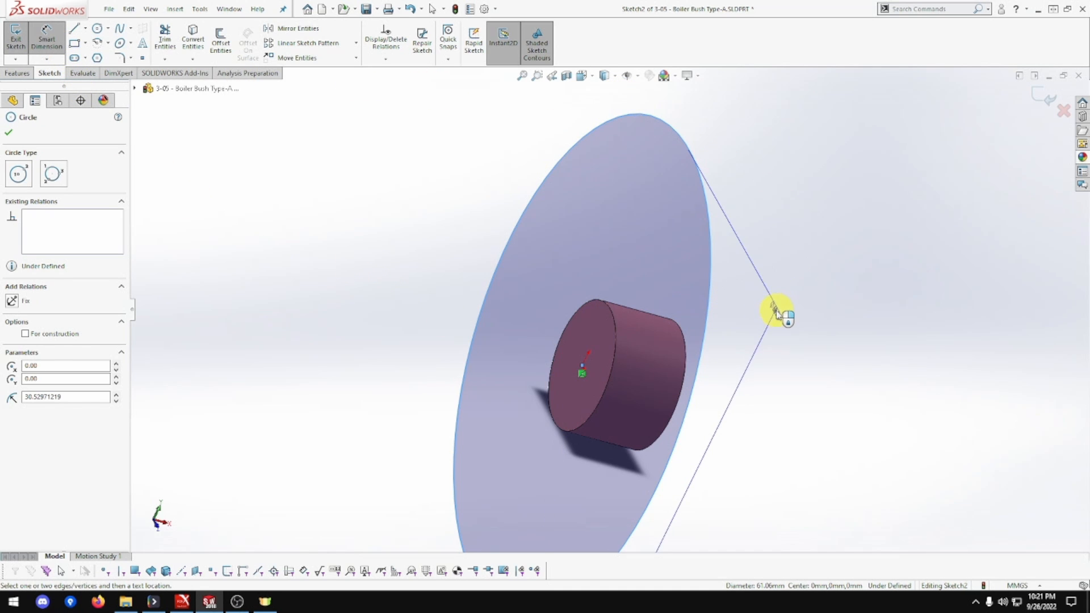
left_click(778, 311)
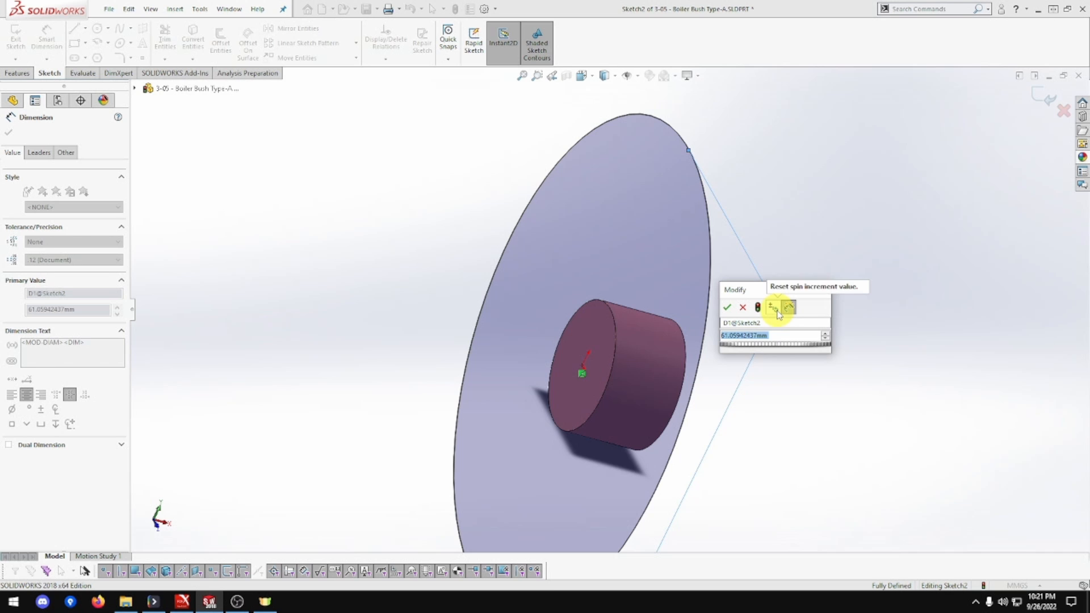
type("19")
key("Return")
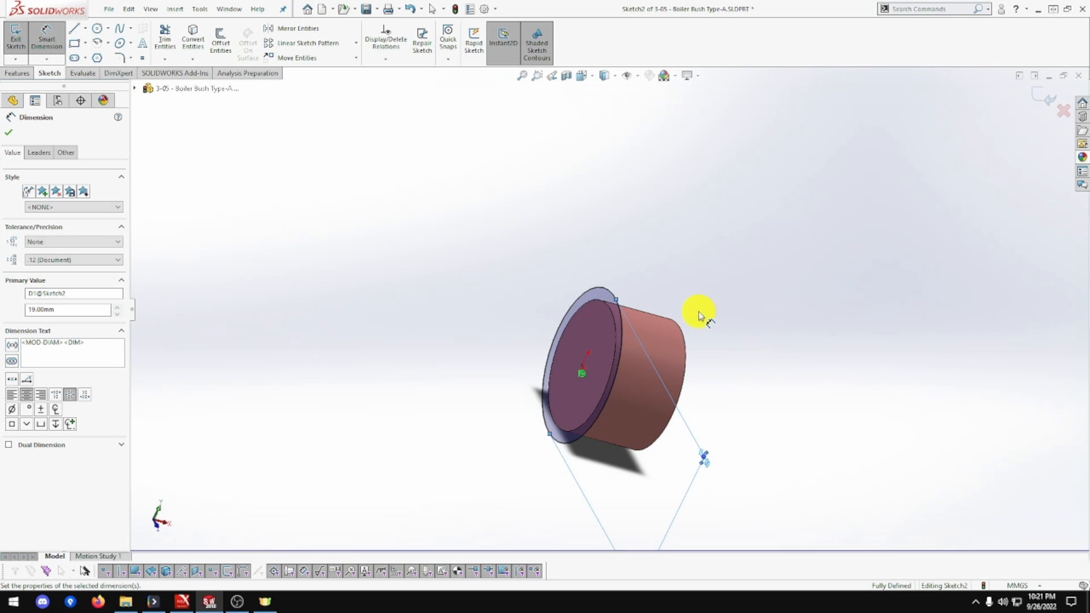
Step: Extrude the 19 mm circle 6.5 mm away from the first cylinder, merged with the existing body
left_click(14, 78)
left_click(17, 44)
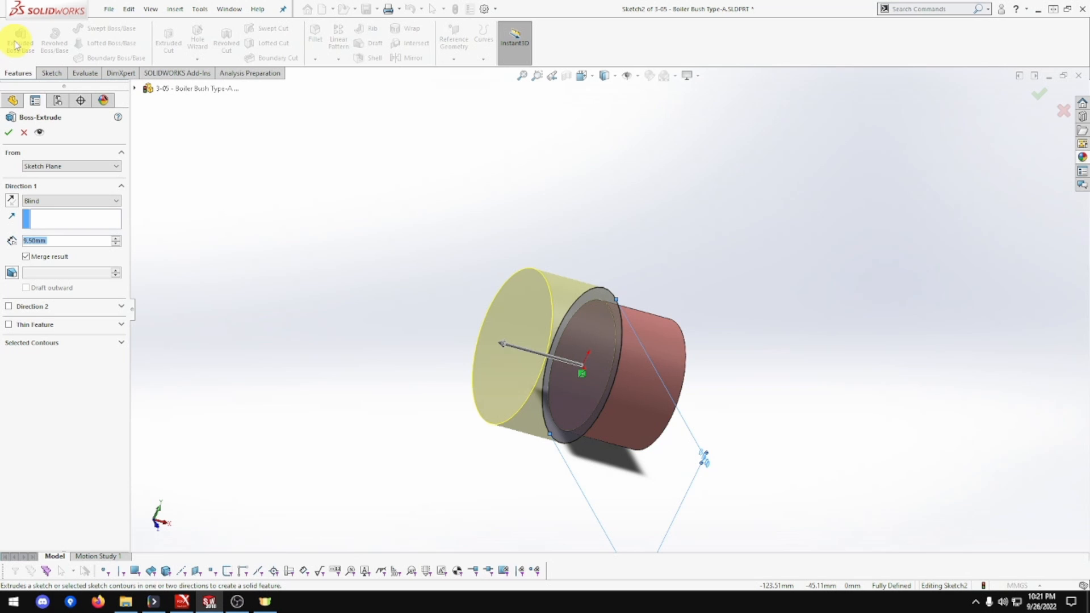
type("6.5")
key("Return")
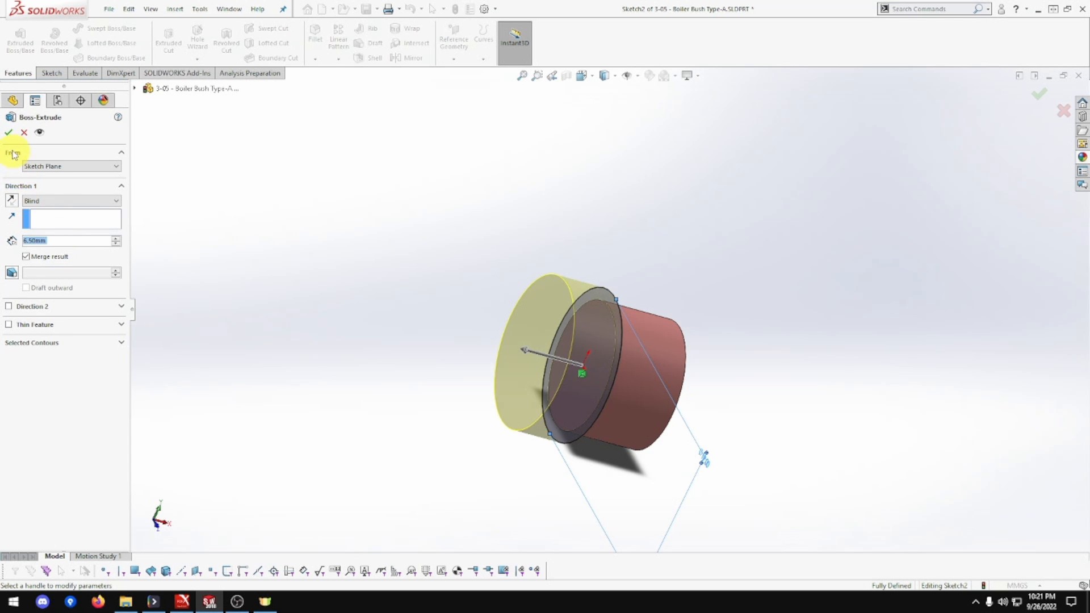
left_click(8, 133)
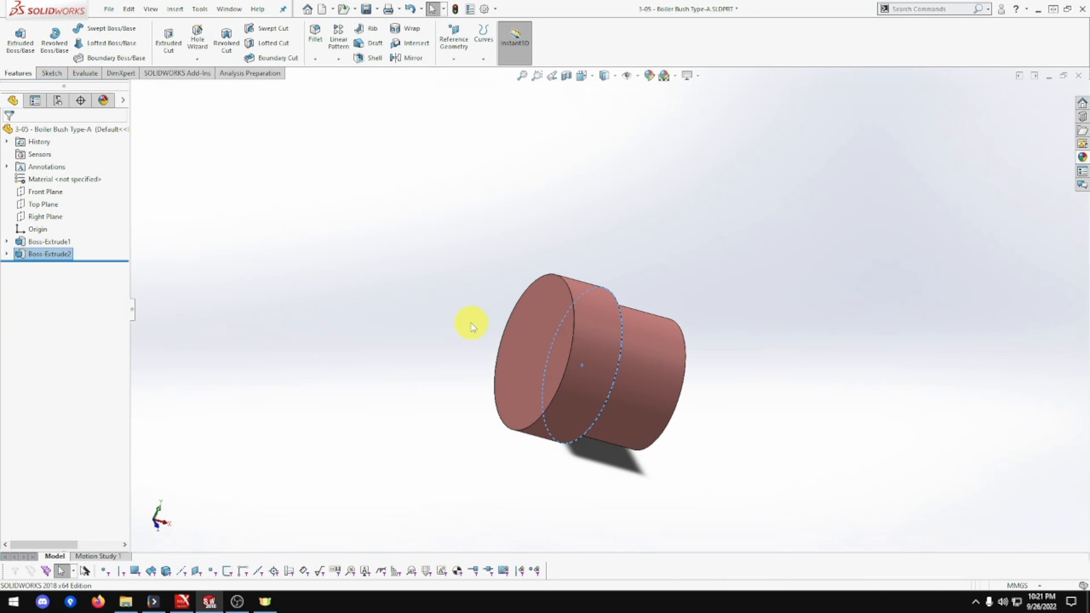
left_click(771, 323)
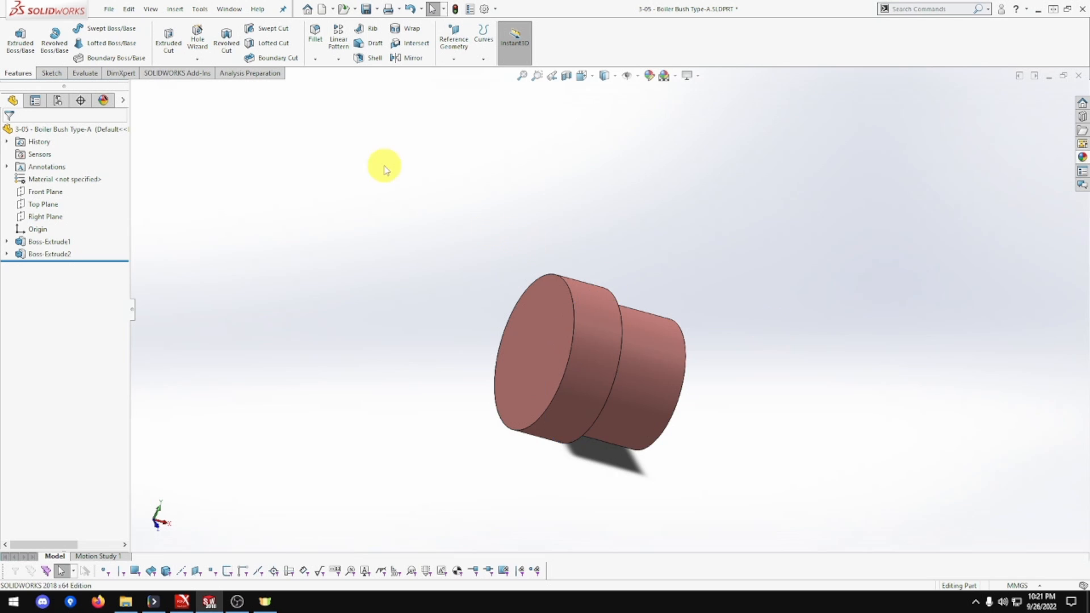
Step: Fillet the outer circular edge of the larger cylinder's end face with a 1 mm radius
left_click(315, 59)
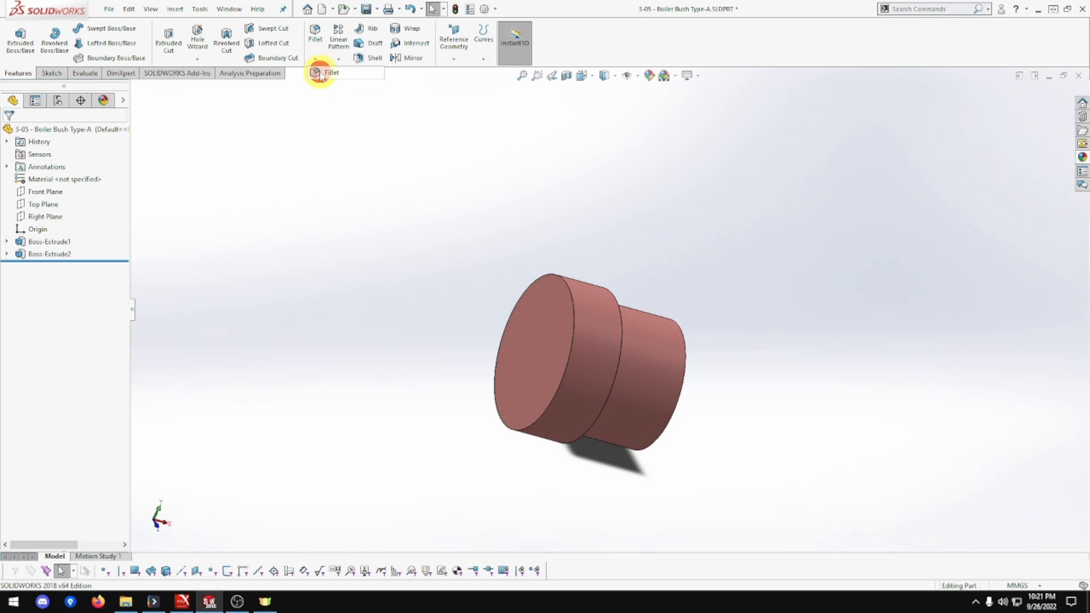
left_click(318, 70)
type("1.00mm")
key("Tab")
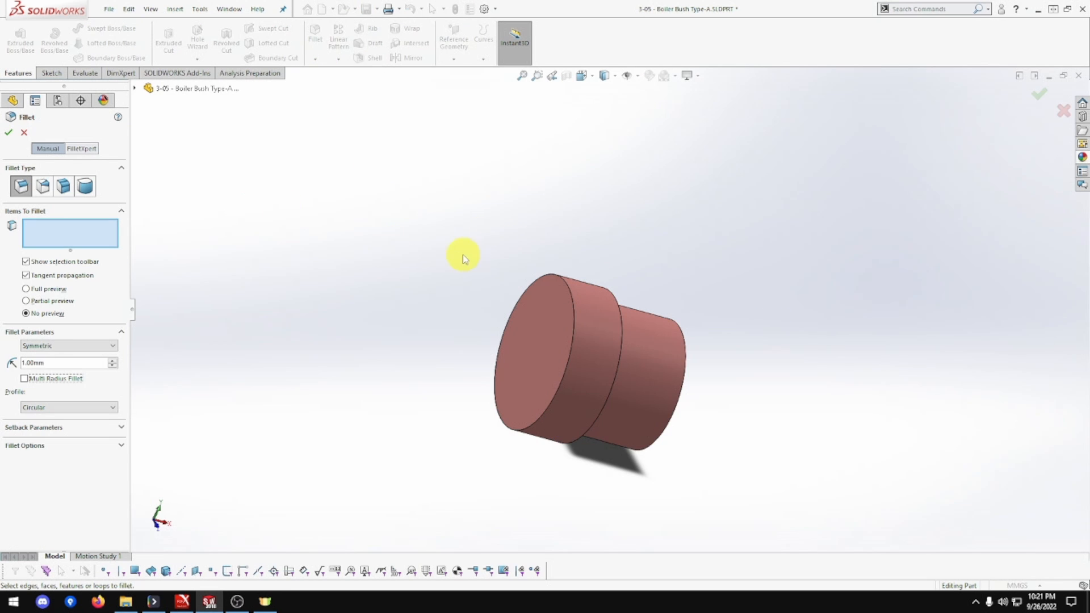
left_click(574, 297)
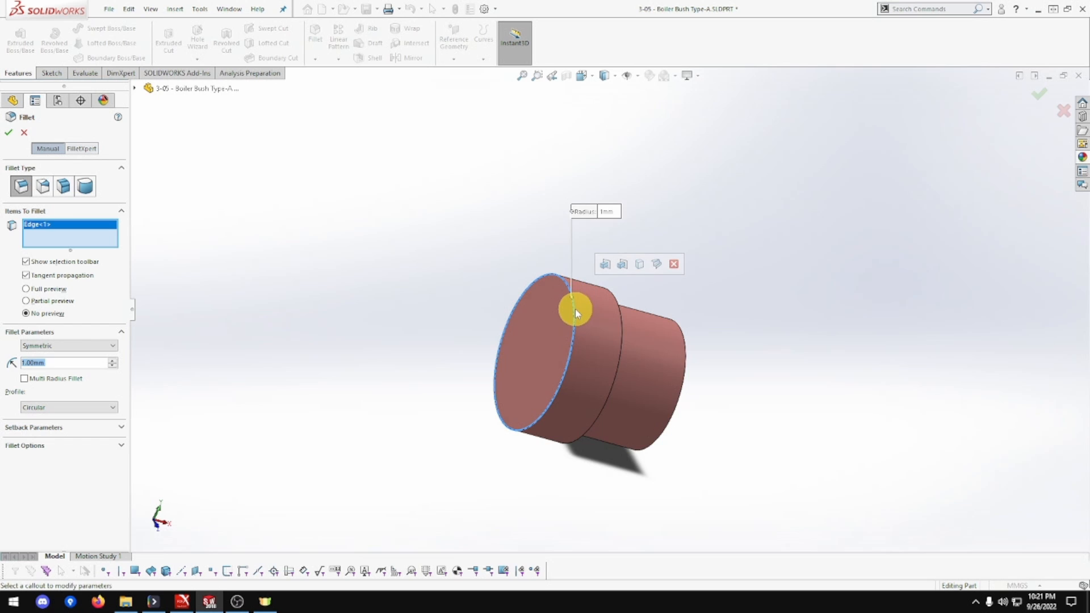
left_click(9, 133)
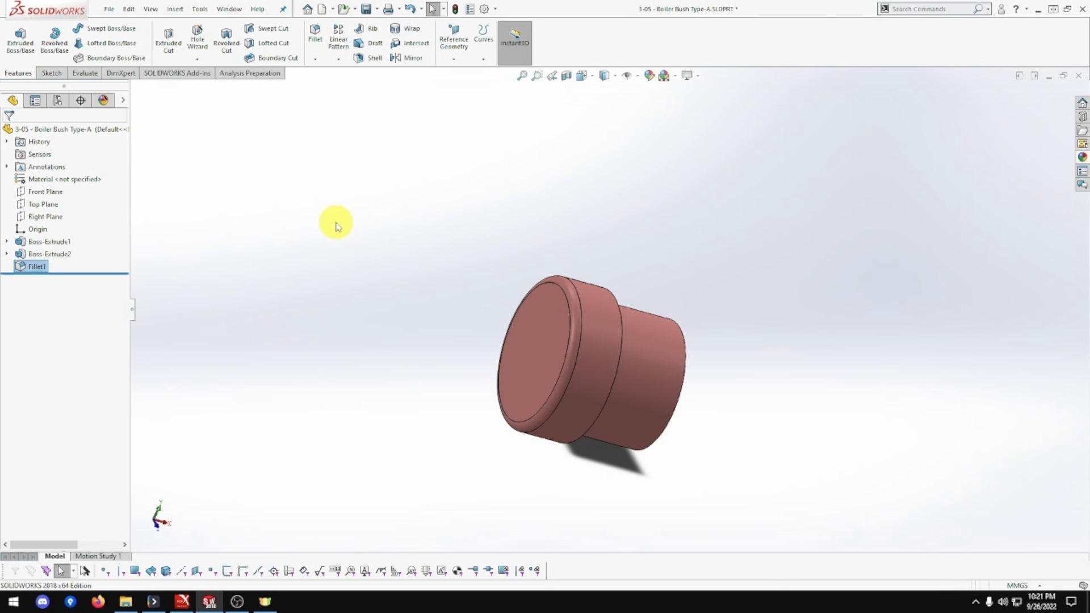
Step: On the filleted end face of the larger cylinder, sketch a circle about 8.3 mm in diameter, centred on the origin
right_click(543, 348)
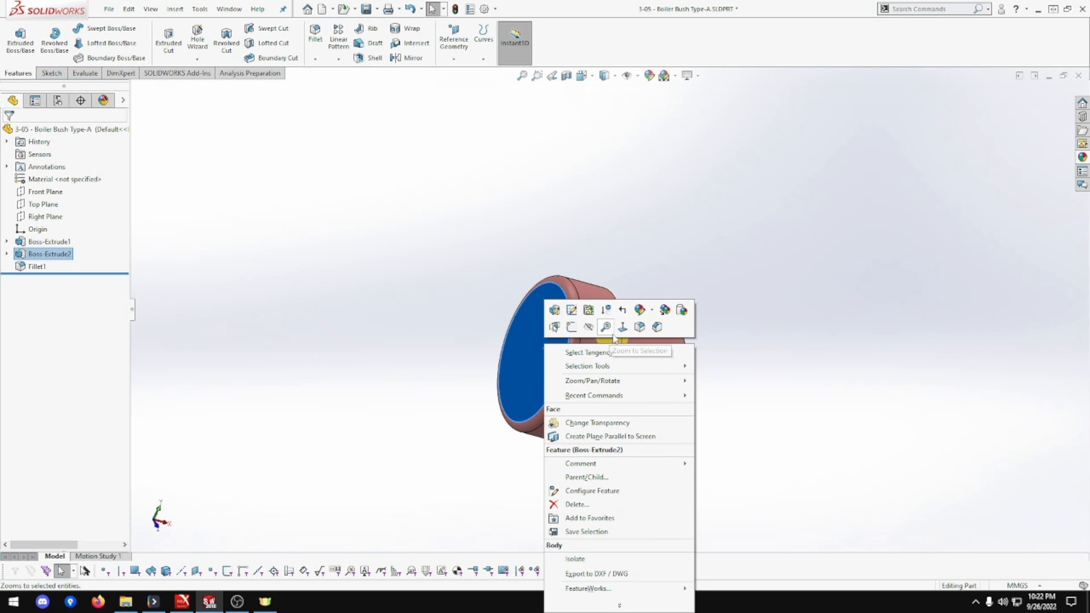
left_click(572, 327)
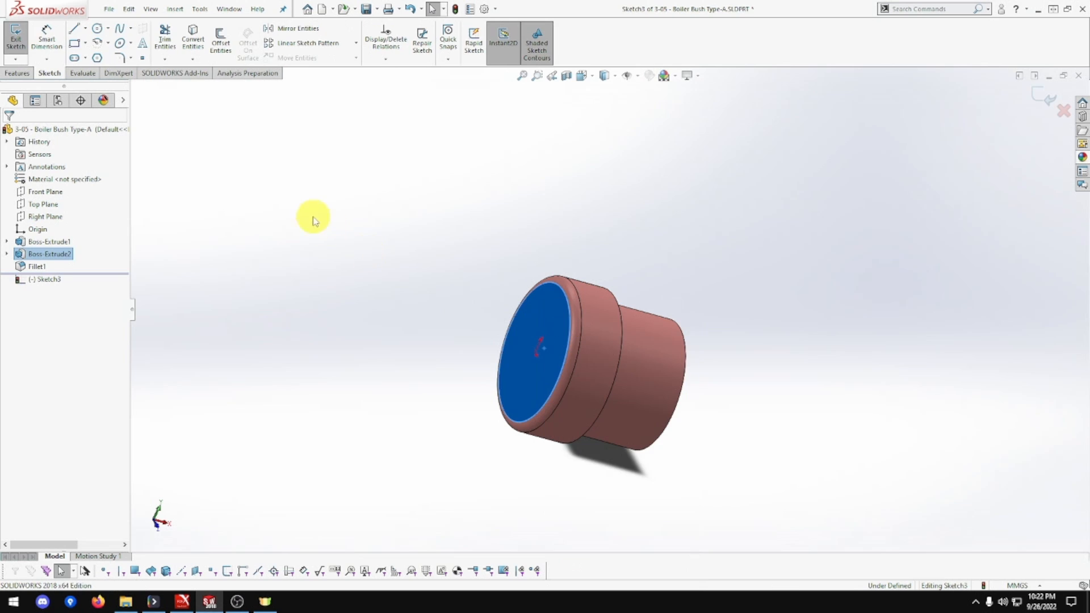
left_click(100, 33)
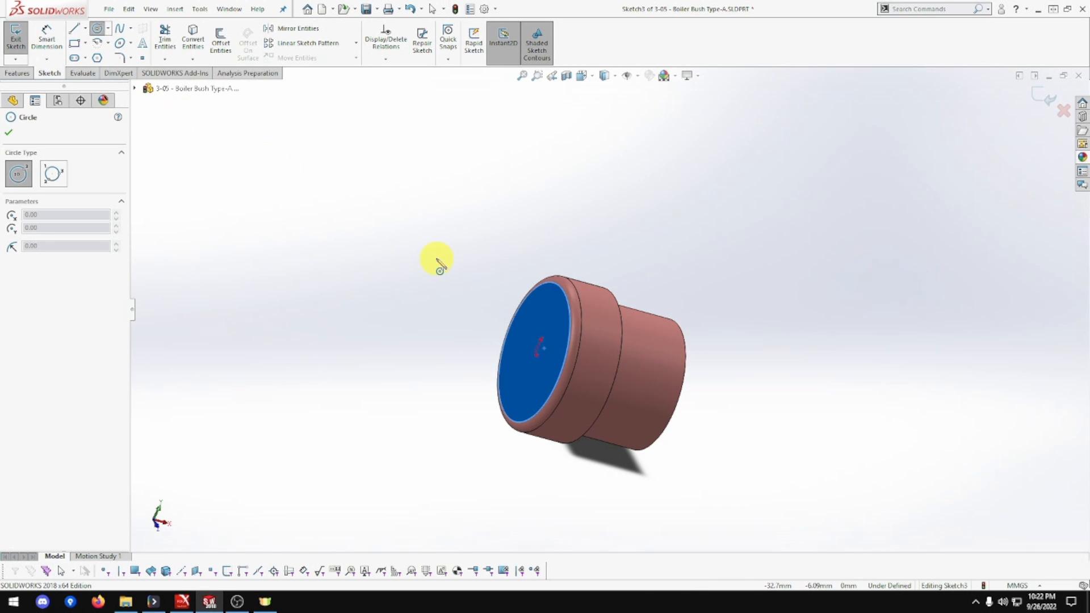
left_click(535, 353)
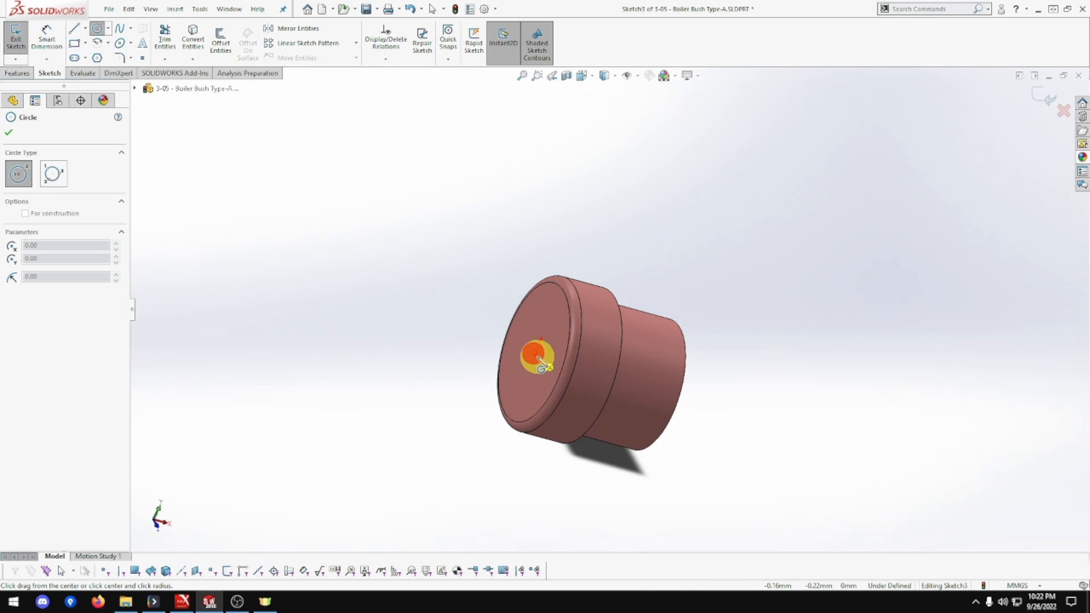
left_click(547, 363)
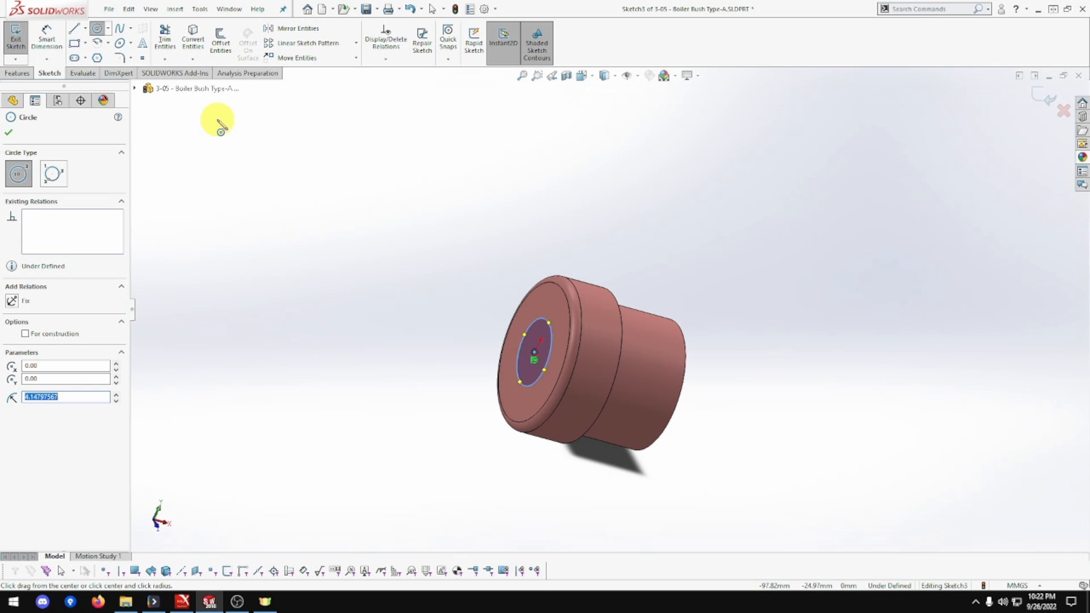
Step: Dimension the diameter of the circle on the filleted end face as 12 mm
left_click(46, 37)
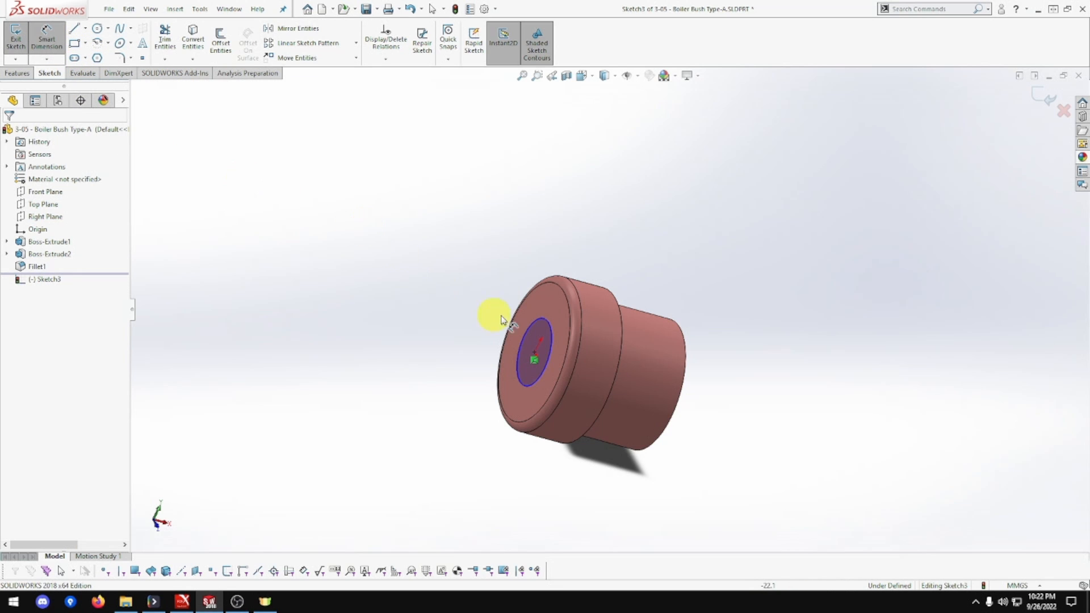
left_click(533, 325)
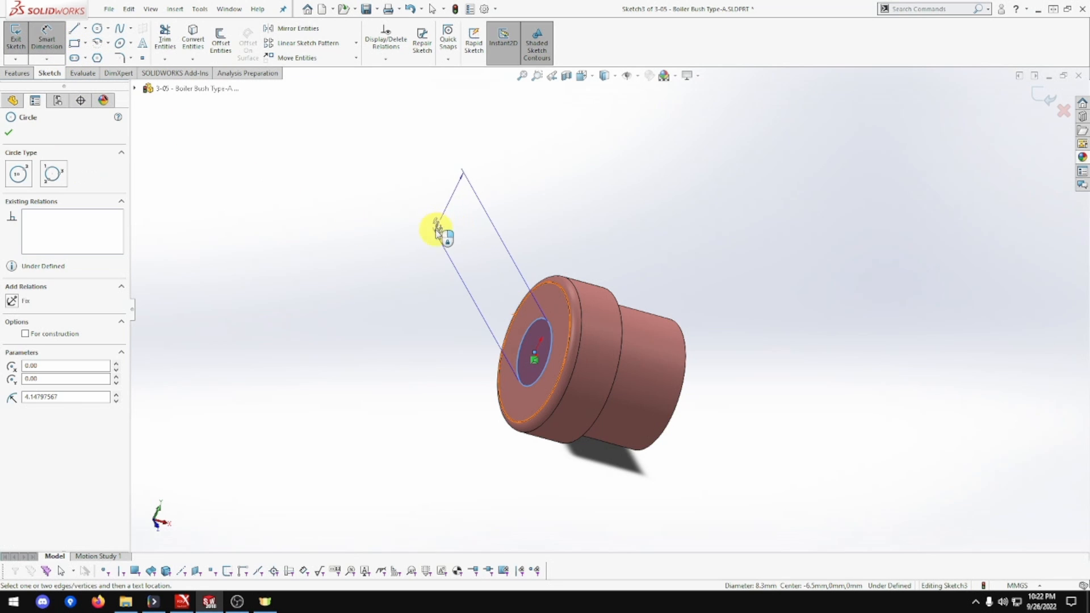
left_click(387, 290)
key("Return")
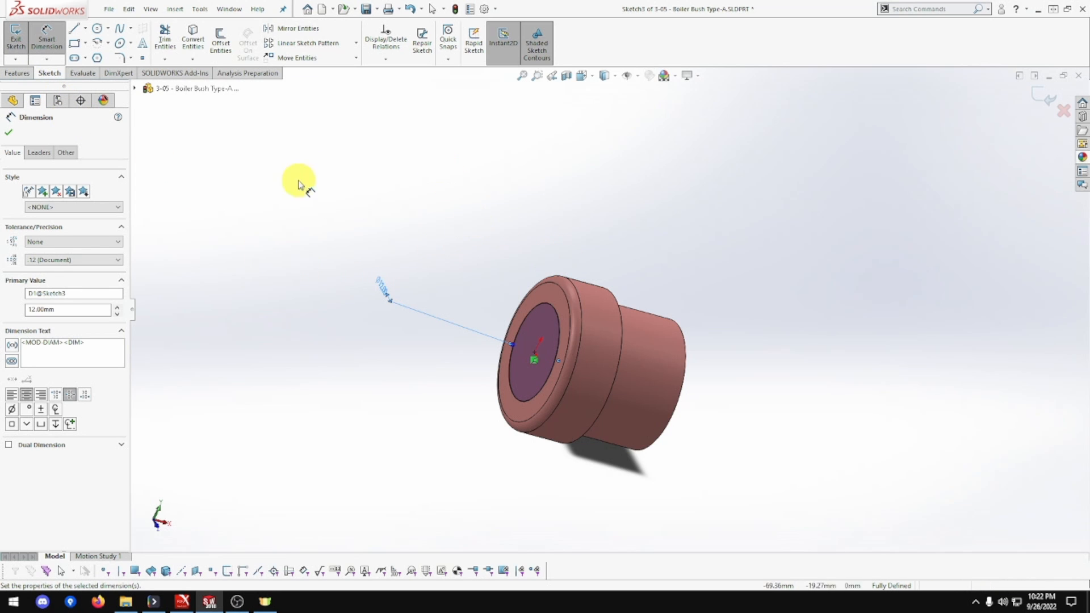
Step: Cut the 12 mm circle Through All to form the bush's central bore, and save the part
left_click(19, 73)
left_click(169, 41)
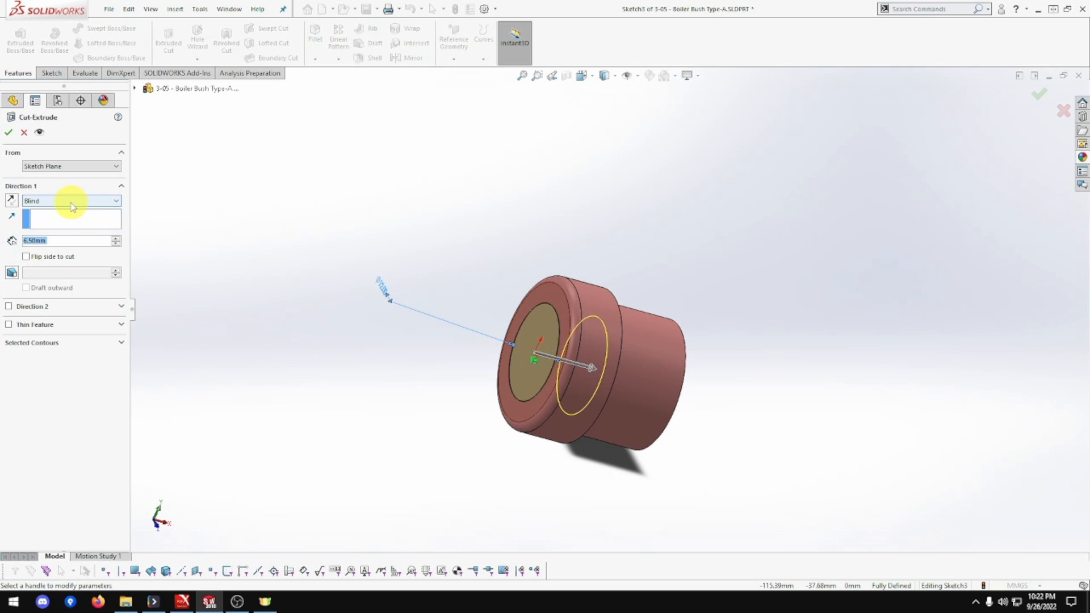
left_click(72, 202)
left_click(67, 219)
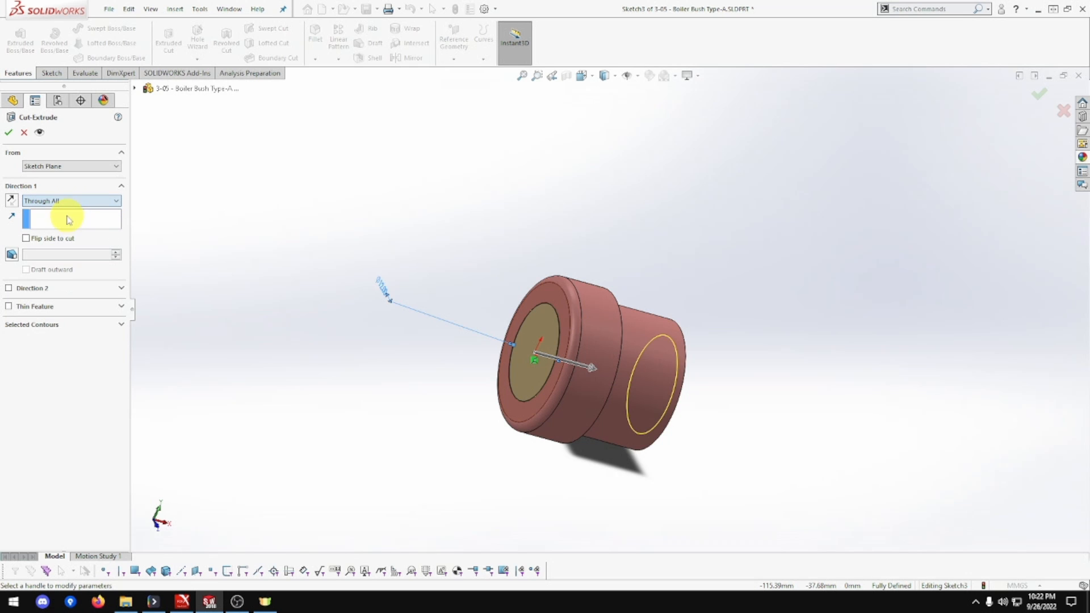
left_click(7, 133)
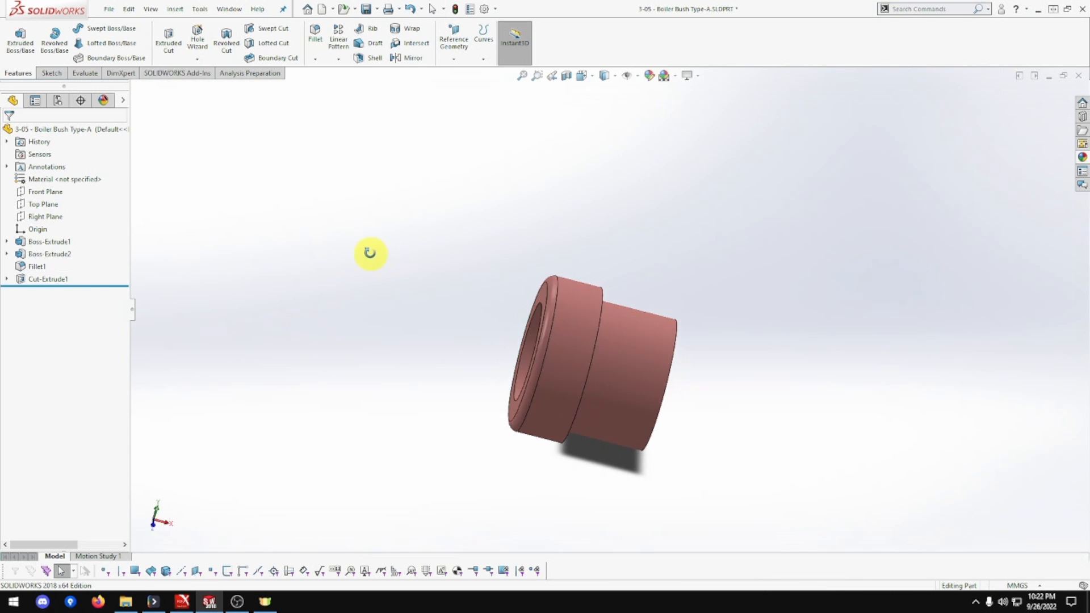
middle_click_drag(370, 253, 280, 255)
key("ctrl+s")
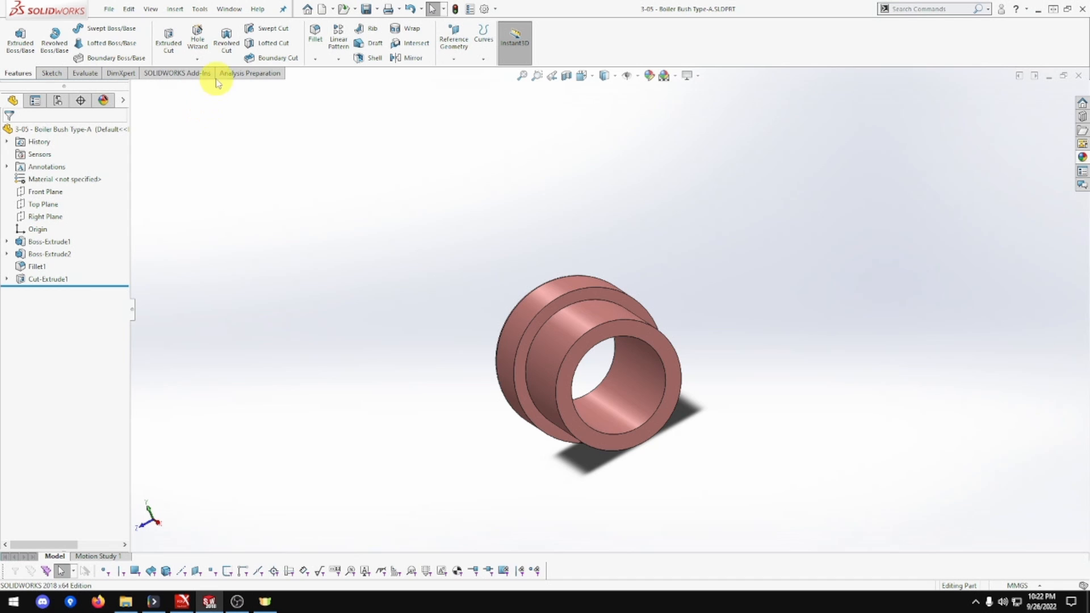
Step: Begin a Thread feature with the Metric Die type and size M12x1.5
left_click(197, 58)
left_click(206, 101)
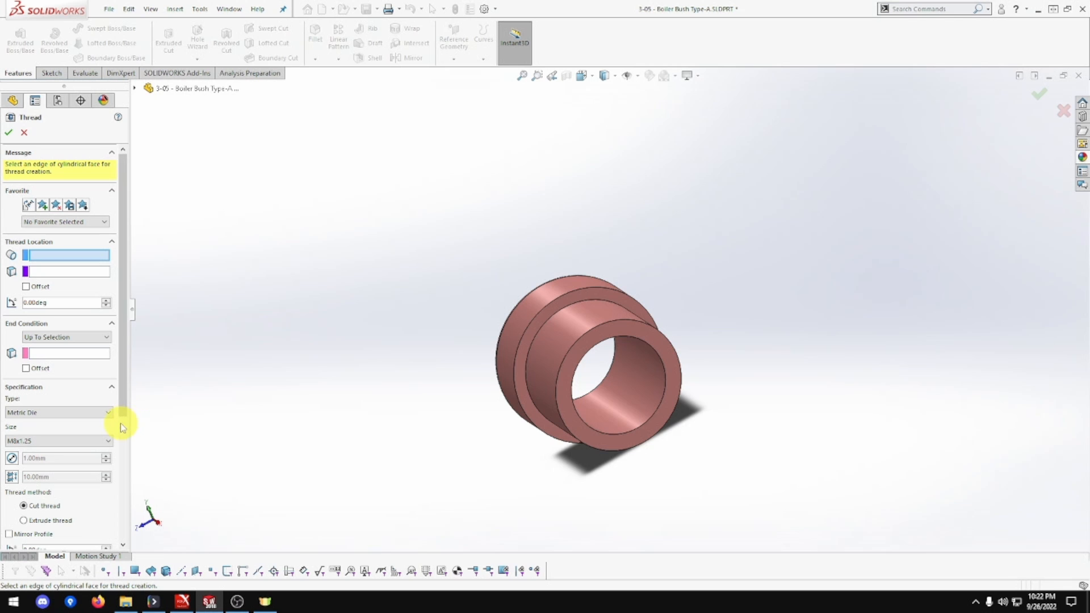
left_click(93, 441)
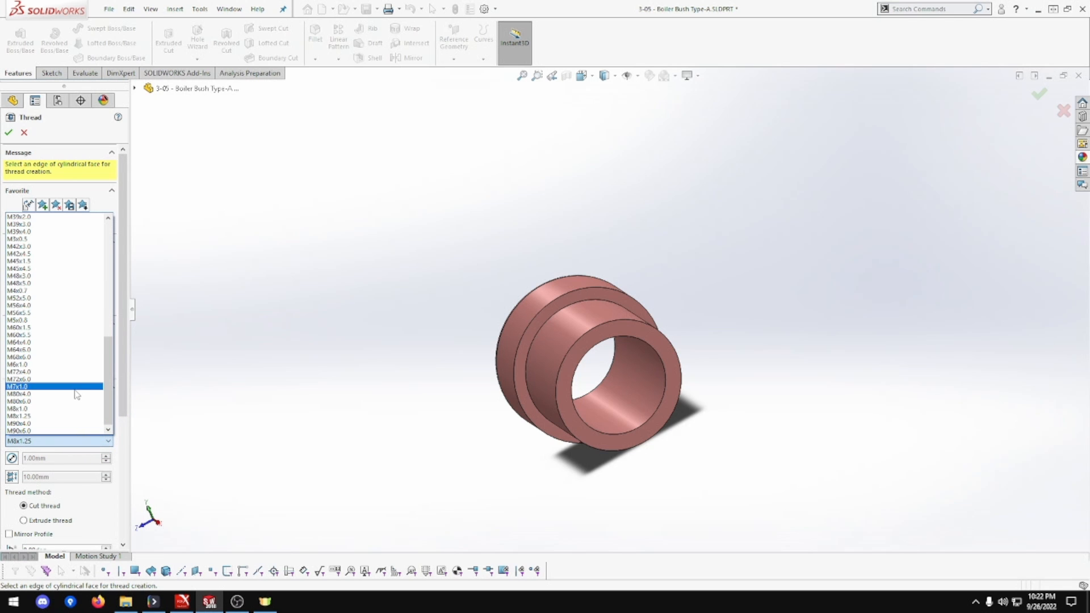
scroll(77, 394, "up", 6)
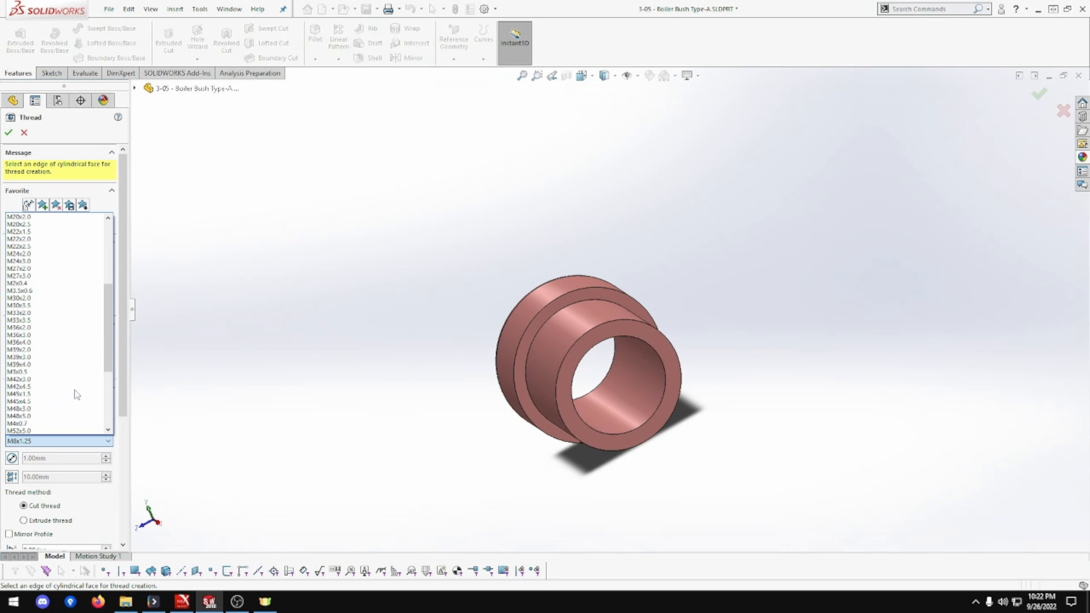
scroll(77, 394, "up", 7)
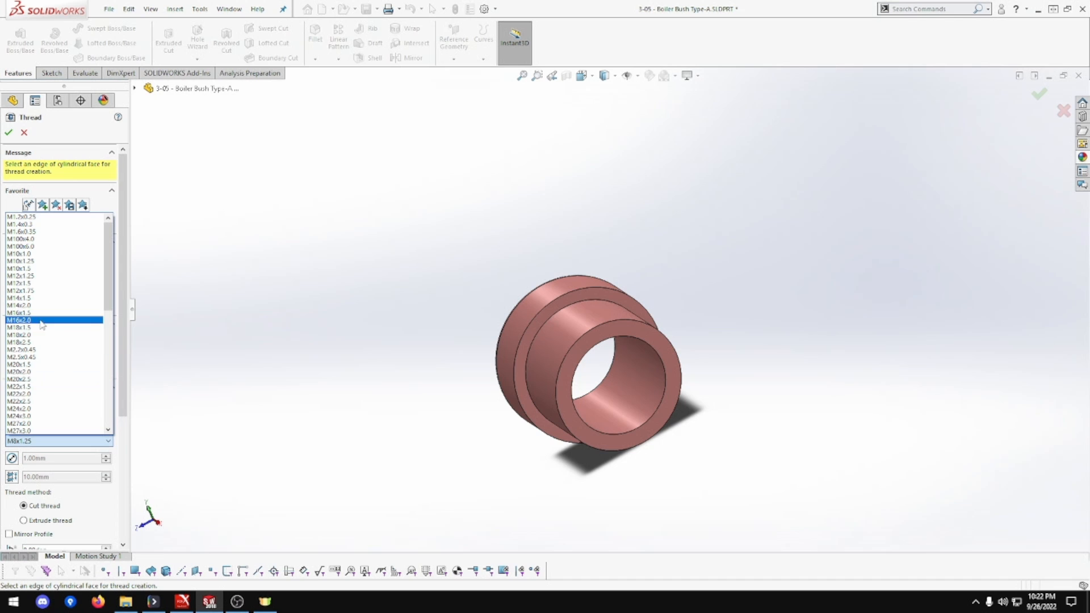
left_click(32, 283)
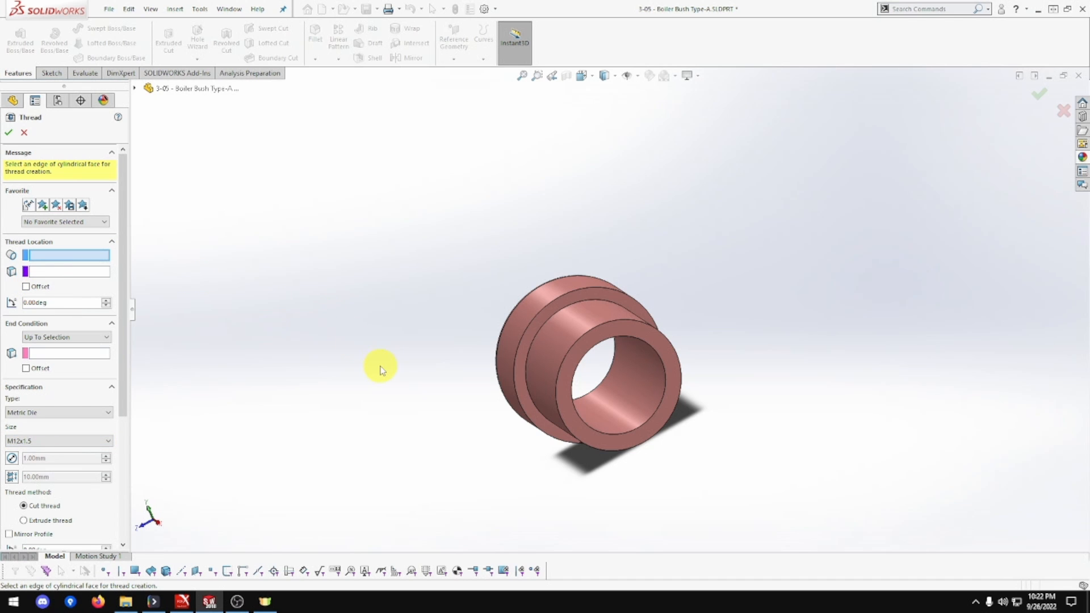
Step: Create the thread along the bore with the Extrude thread method, from the bore's edge on the filleted face to its opposite end edge
left_click(586, 395)
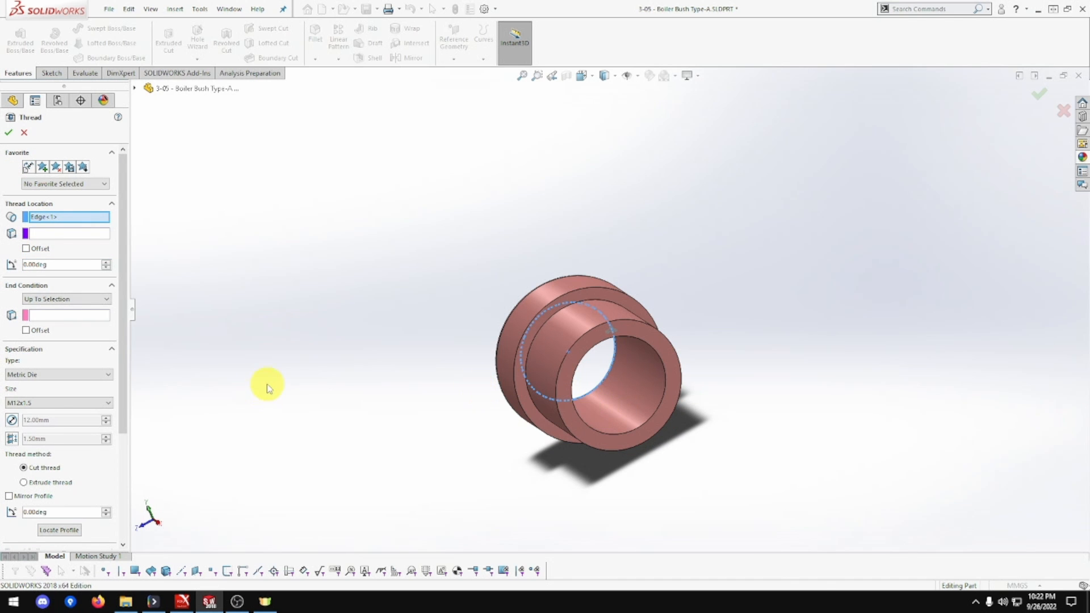
left_click(104, 314)
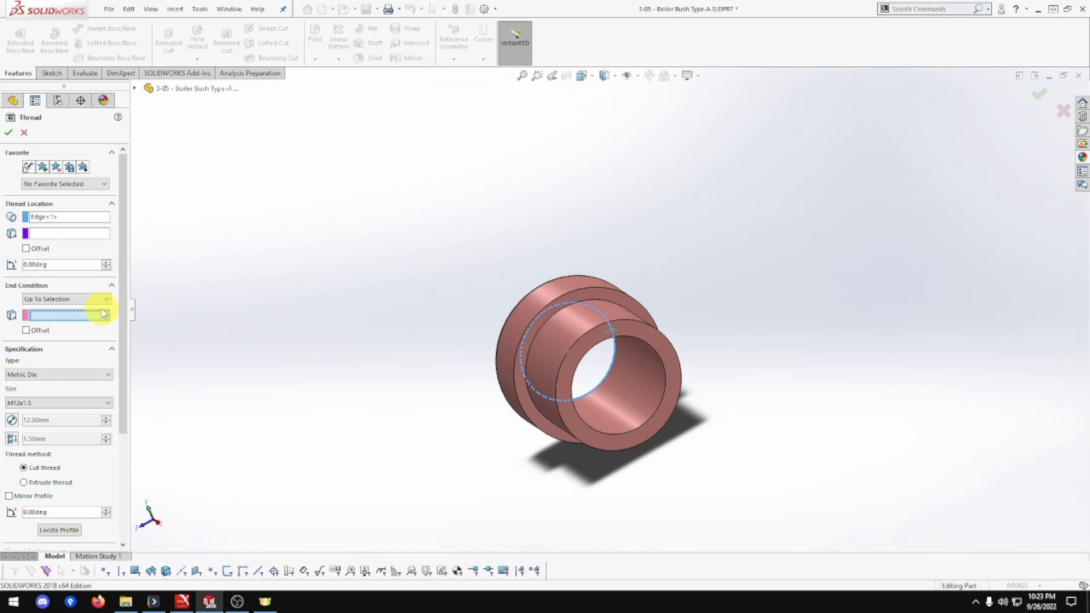
left_click(627, 436)
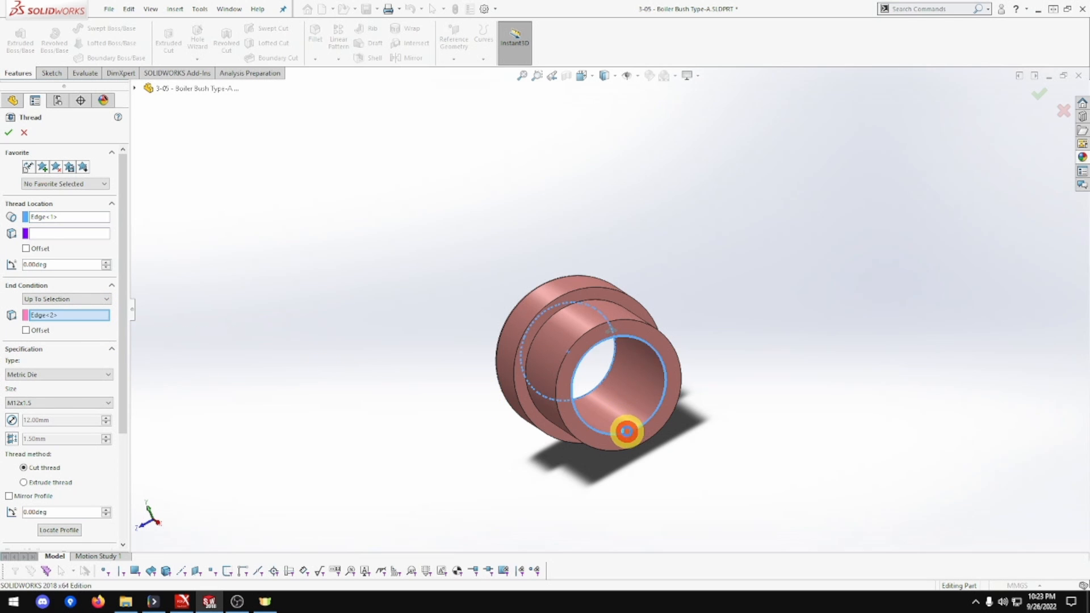
left_click(10, 135)
left_click(24, 483)
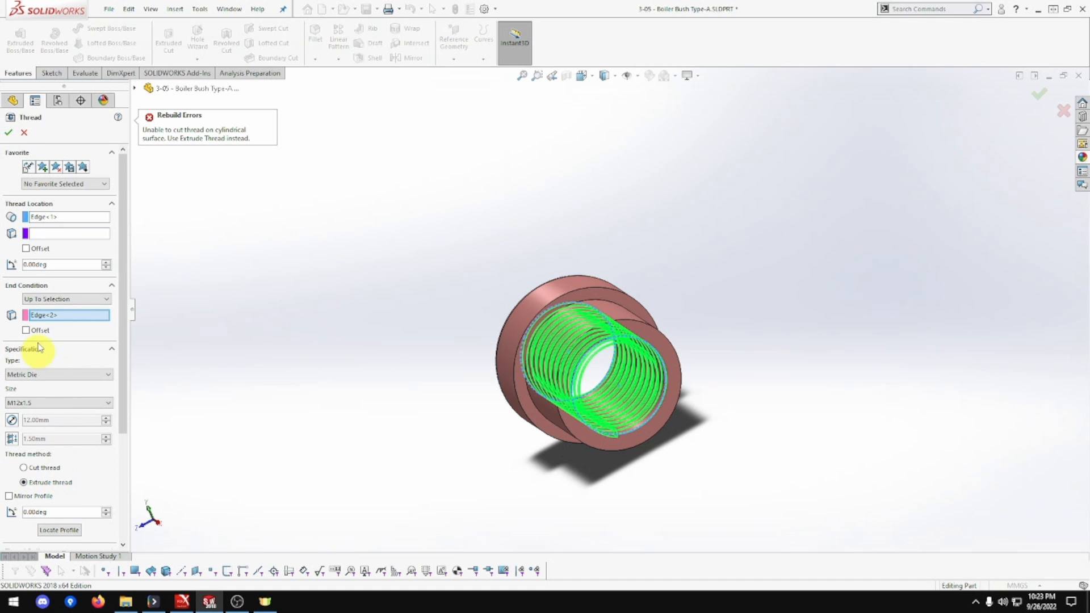
left_click(9, 134)
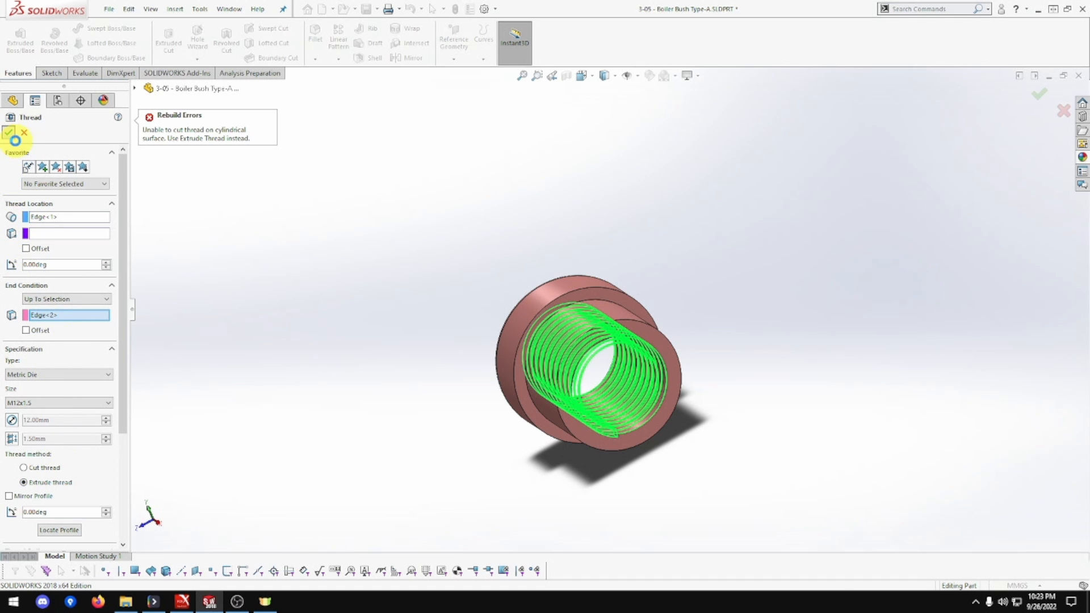
mouse_move(436, 341)
middle_mouse_down()
mouse_move(391, 323)
mouse_move(426, 314)
mouse_move(608, 336)
mouse_move(621, 349)
mouse_move(426, 324)
mouse_move(363, 331)
mouse_move(373, 363)
mouse_move(414, 377)
mouse_move(353, 355)
mouse_move(586, 348)
mouse_move(663, 324)
mouse_move(621, 314)
mouse_move(615, 295)
mouse_move(665, 302)
mouse_move(631, 359)
mouse_move(552, 339)
mouse_move(433, 343)
middle_mouse_up()
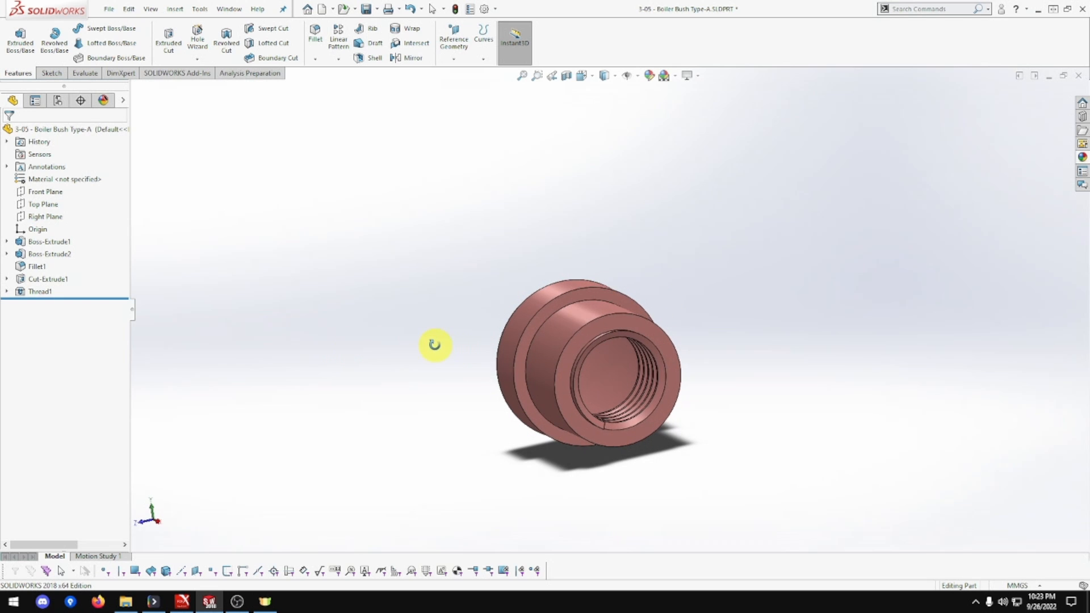
Step: Edit the bore thread so that it starts at the larger cylinder's filleted end face
left_click(44, 295)
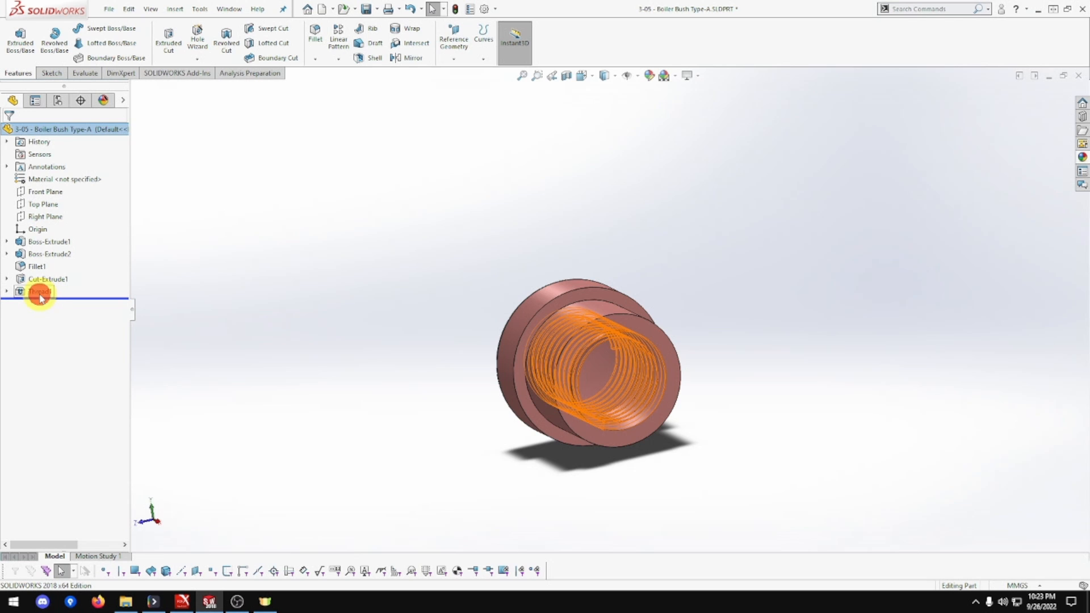
right_click(40, 294)
left_click(49, 258)
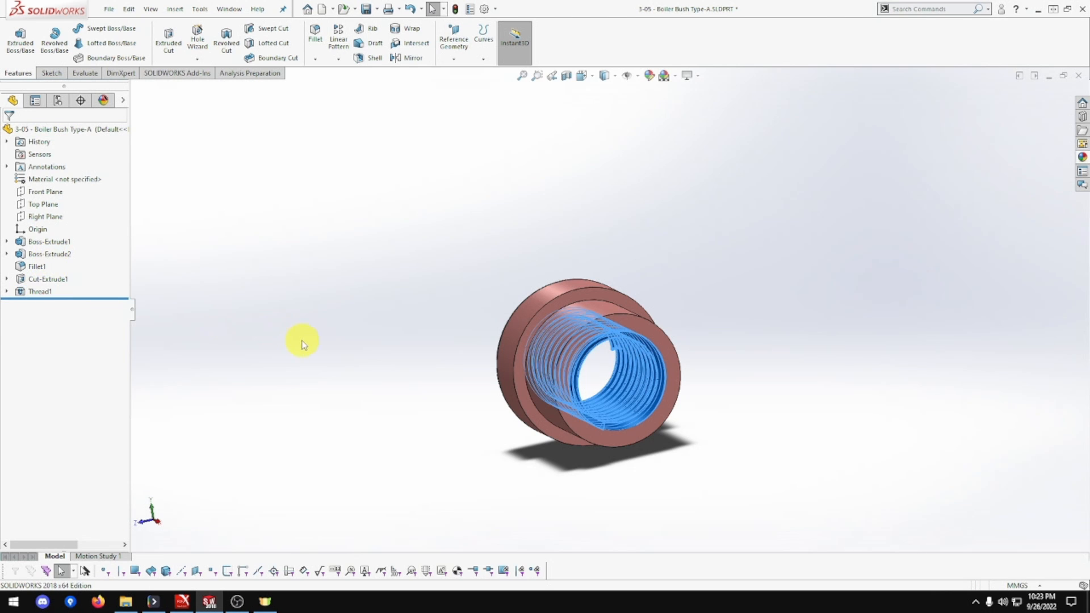
middle_click_drag(526, 389, 481, 406)
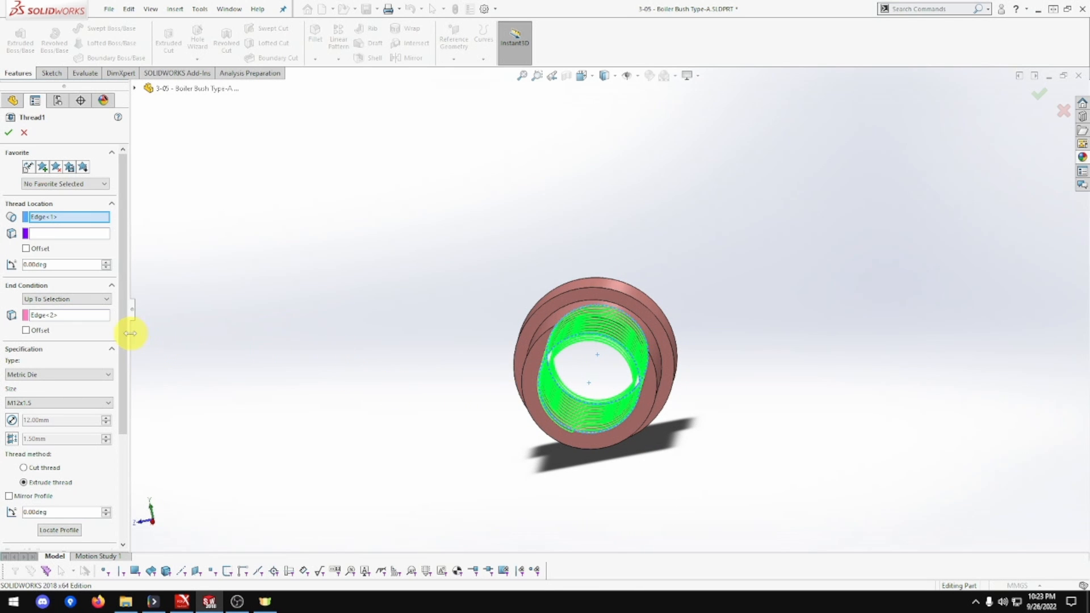
left_click(73, 235)
middle_click_drag(444, 304, 672, 352)
left_click(552, 301)
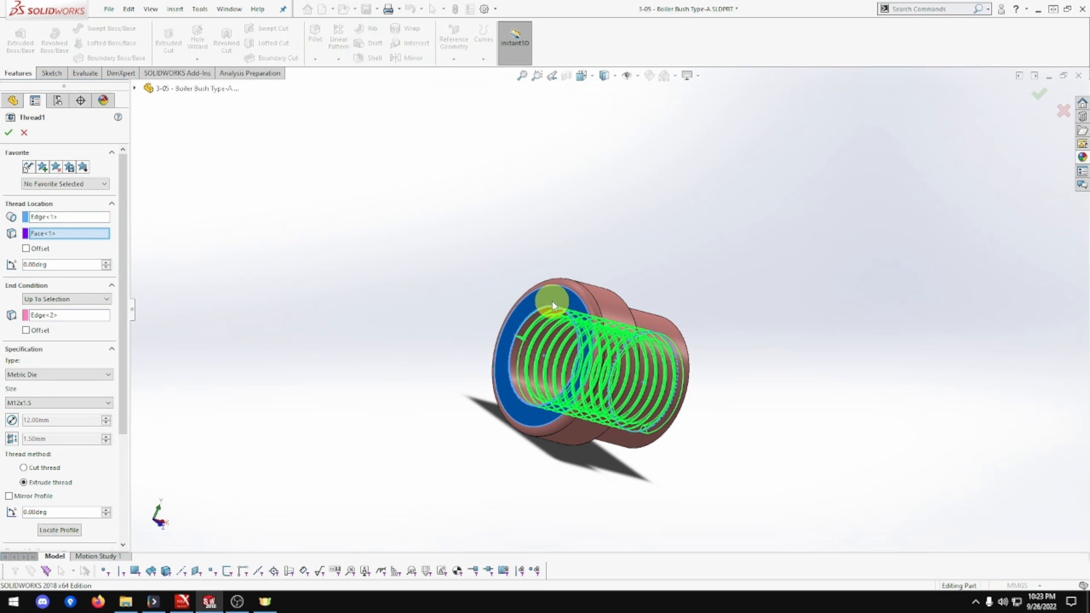
left_click(9, 132)
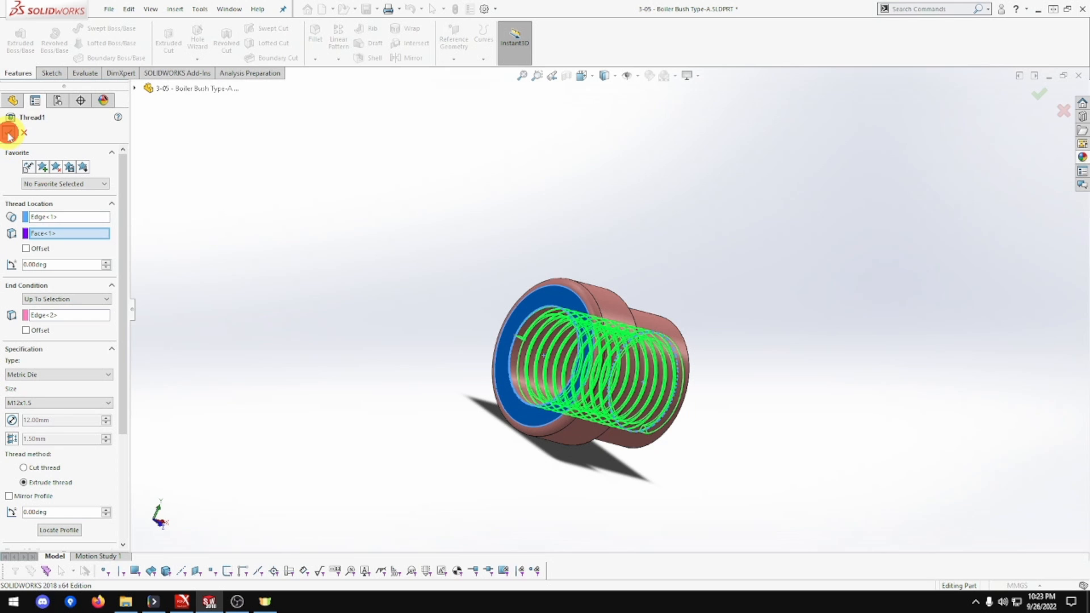
middle_click_drag(370, 285, 230, 349)
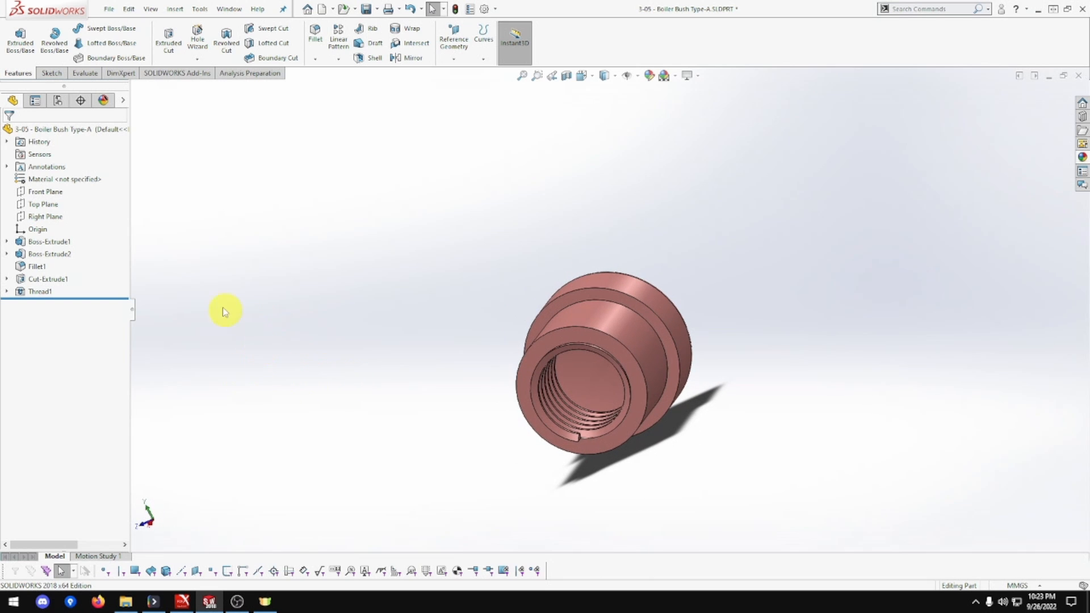
Step: Delete the thread feature together with its dependent profile sketch
right_click(37, 294)
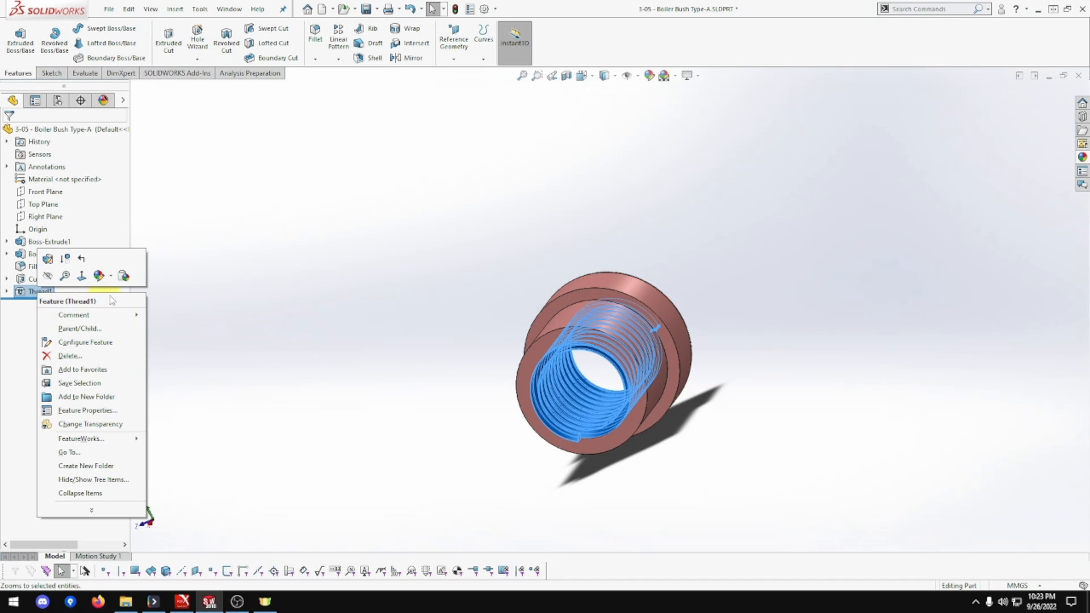
left_click(221, 304)
key("Delete")
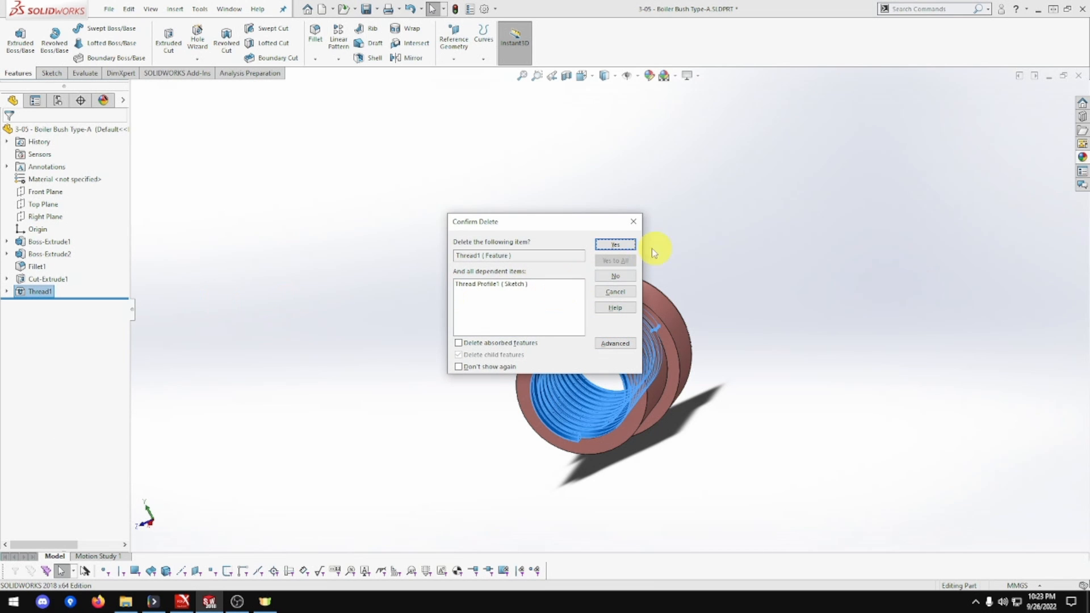
left_click(620, 242)
Step: Save the part with its plain bore and fit the whole bush in the view
middle_click_drag(604, 369, 689, 377)
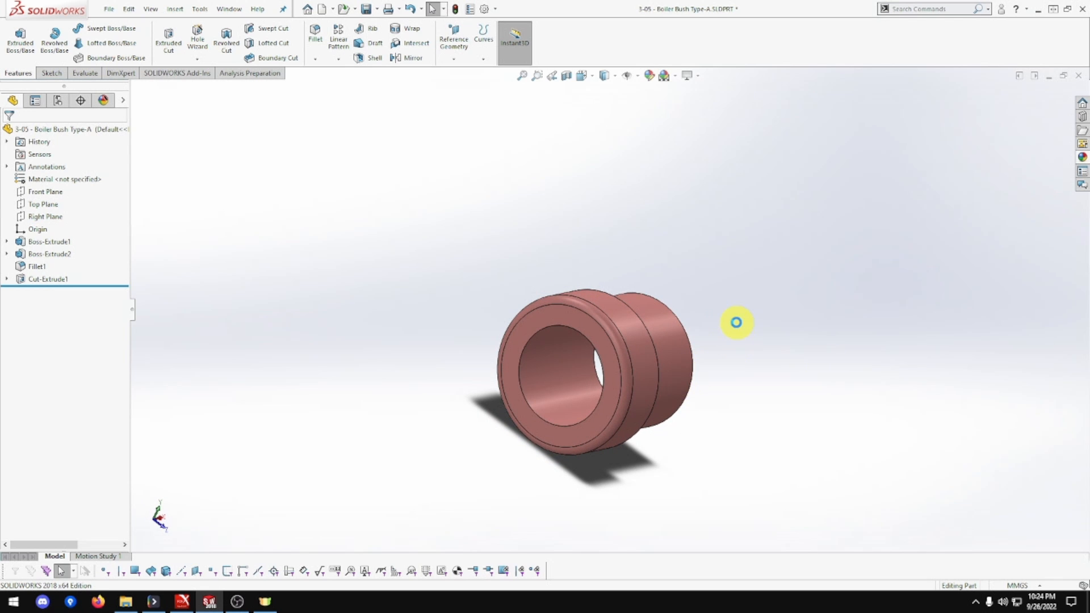
key("ctrl+s")
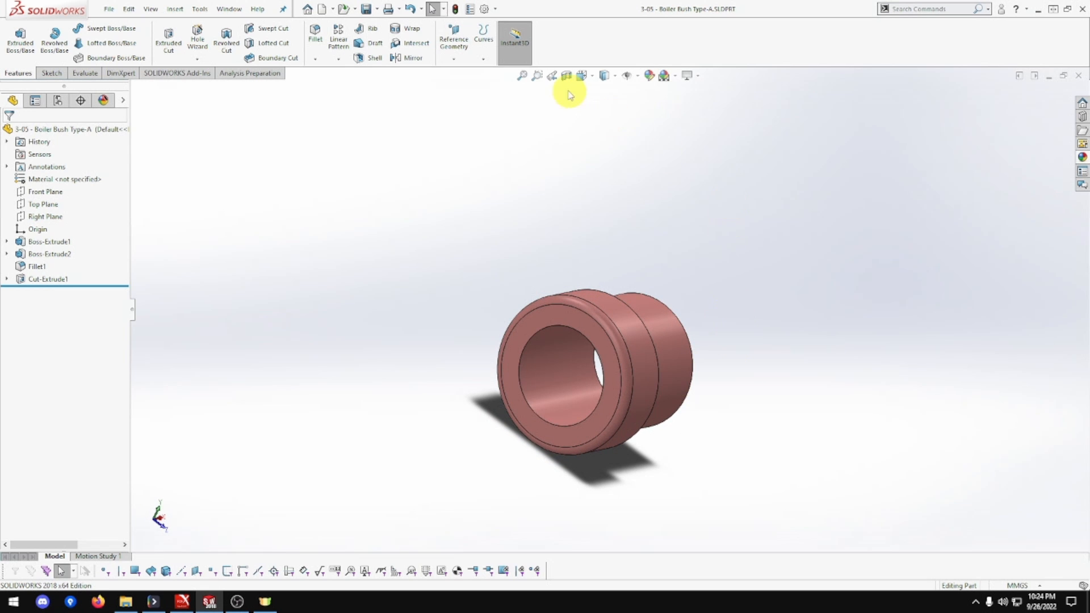
left_click(521, 76)
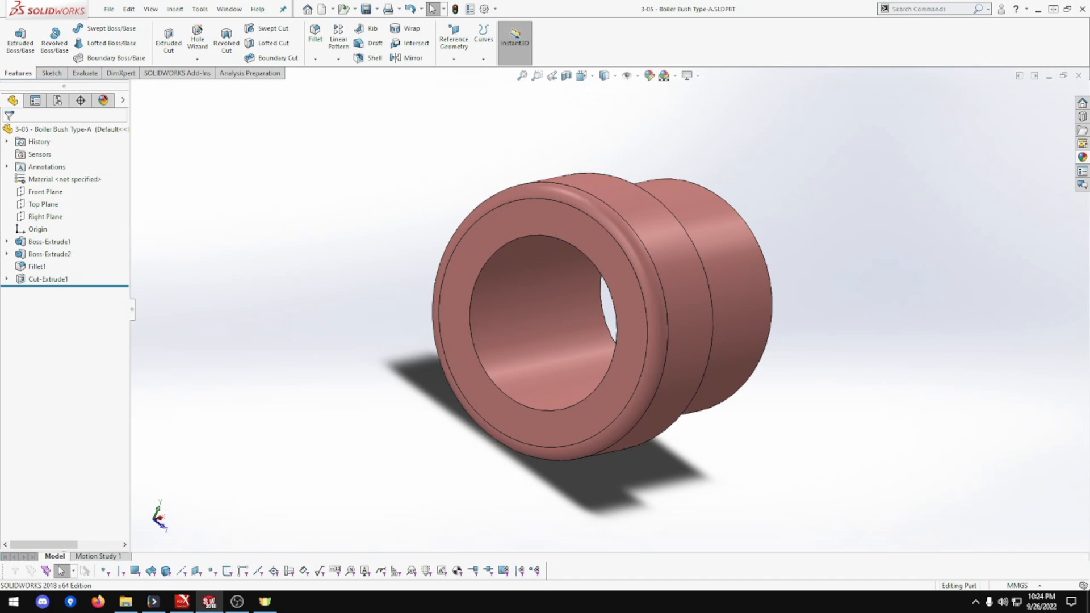